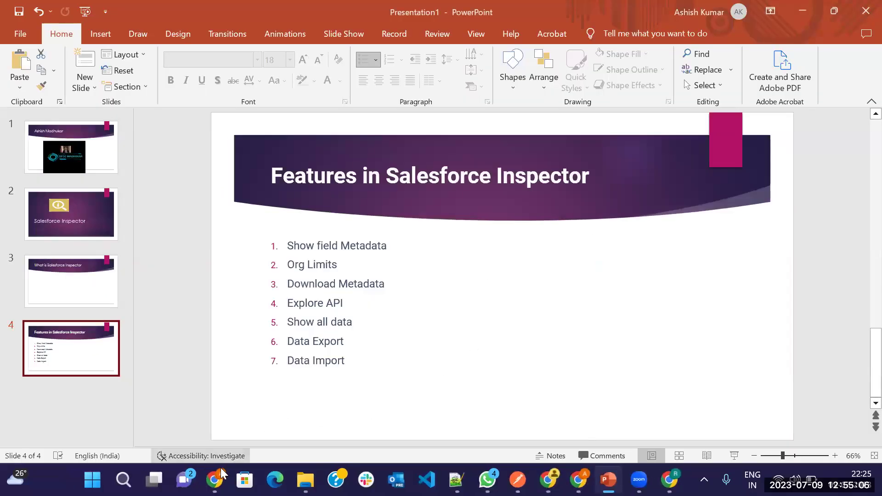
Bring up the Salesforce login window and log in to the developer org
mouse_move(215, 479)
click(177, 420)
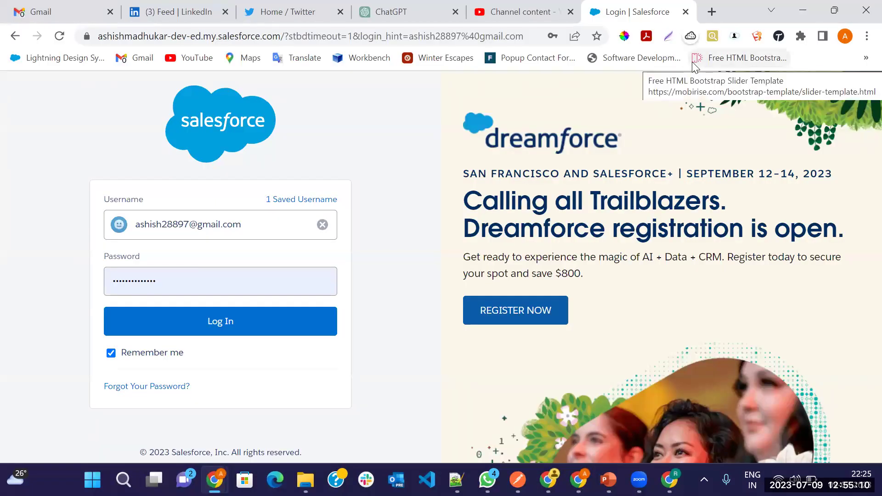
click(238, 327)
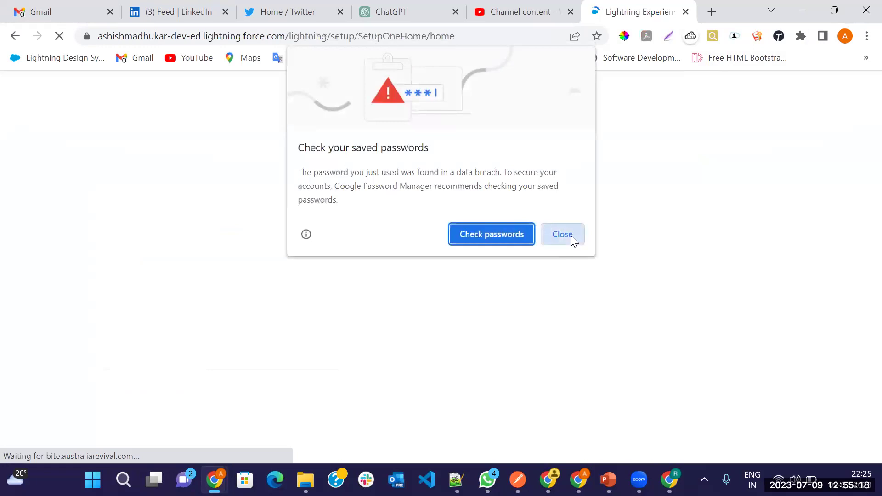
Dismiss the password warning and Google 'salesforce inspector google chrome extension' in a new tab
click(571, 235)
click(712, 10)
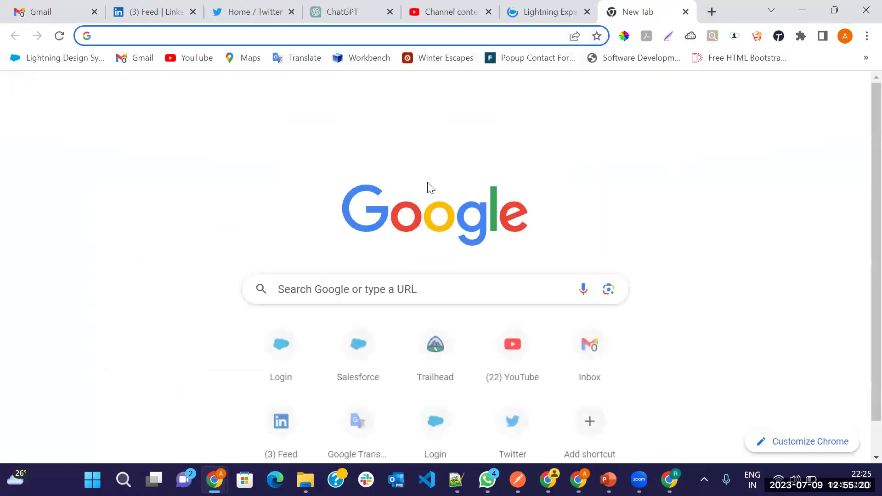
click(315, 302)
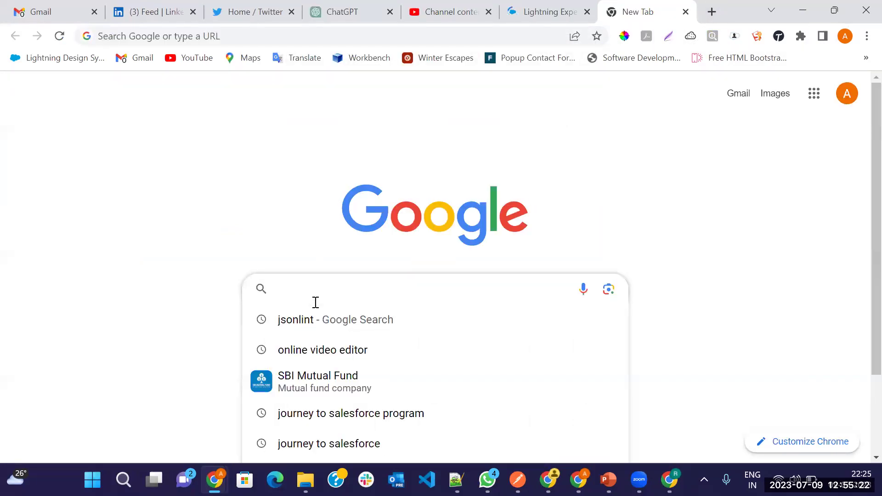
text(sales)
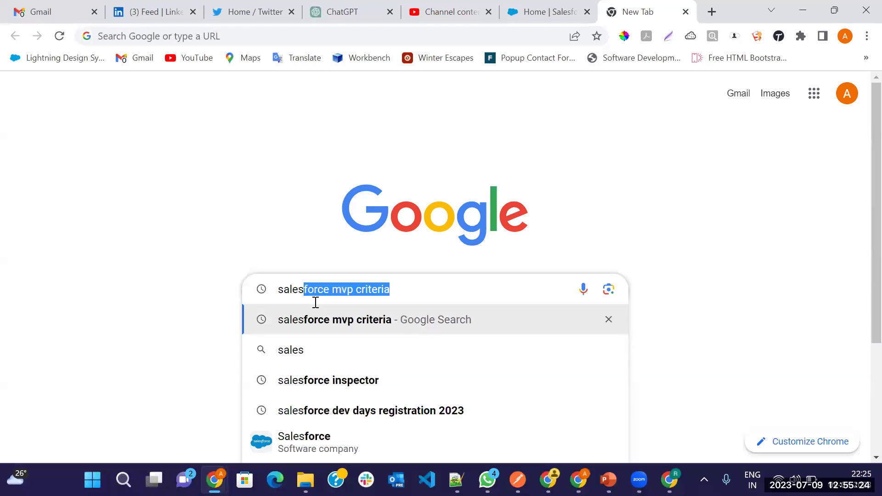
text(force )
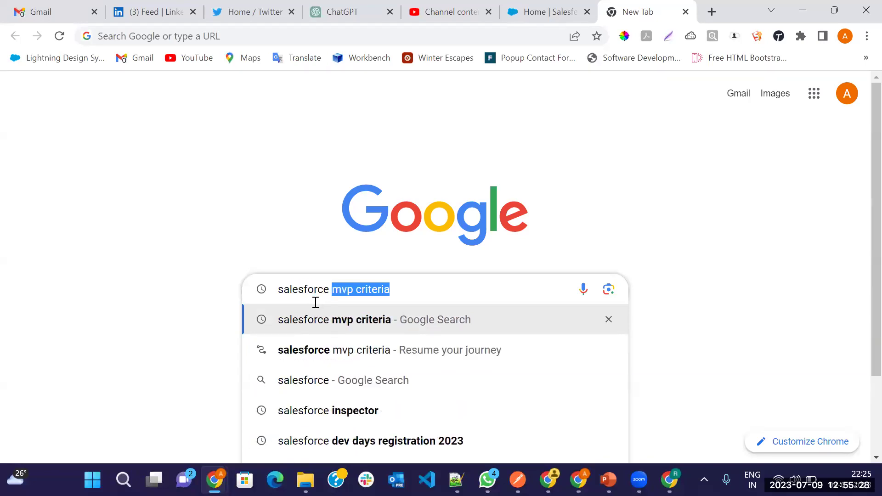
text(ins)
key(Right)
text(goo)
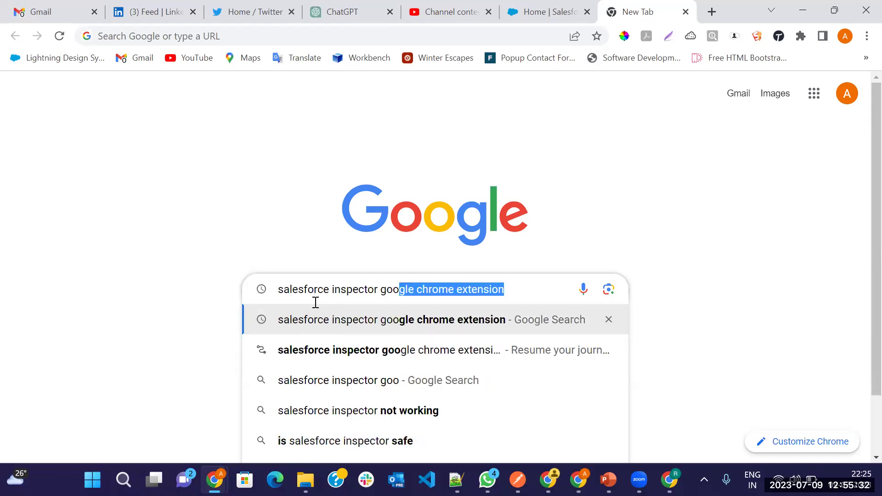
key(Return)
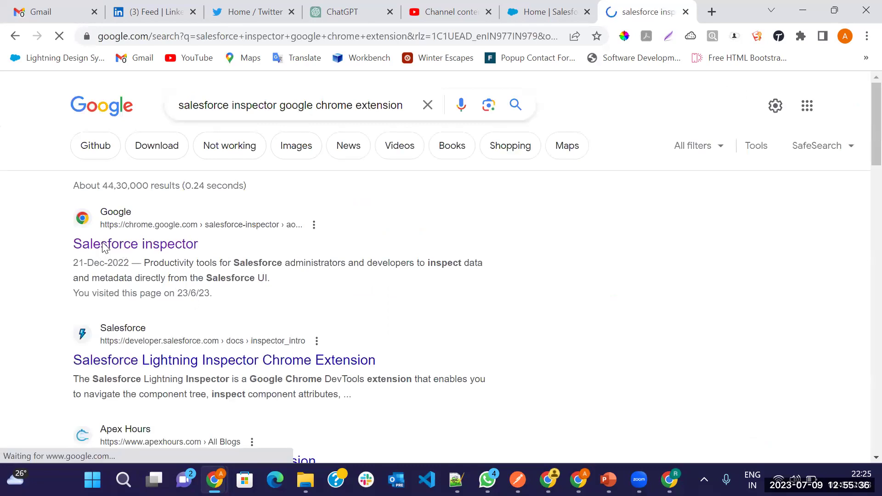
Open the Chrome Web Store listing for Salesforce inspector and select its title
click(121, 250)
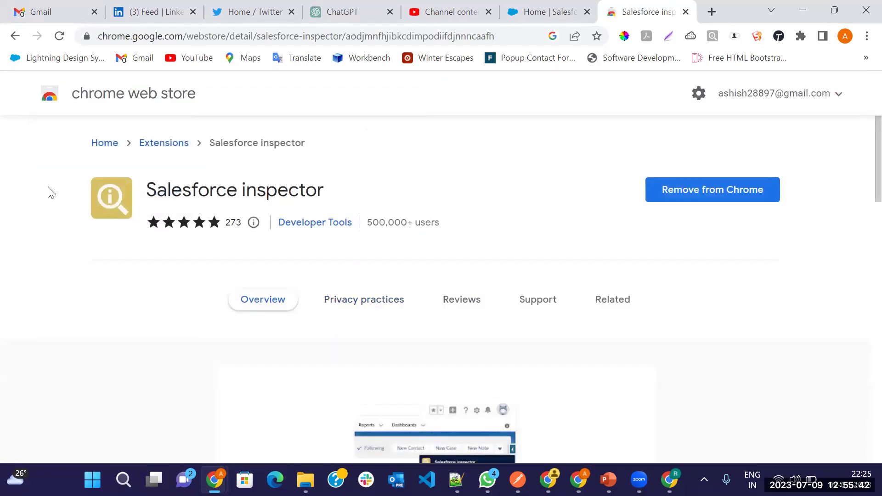
drag(156, 190, 328, 200)
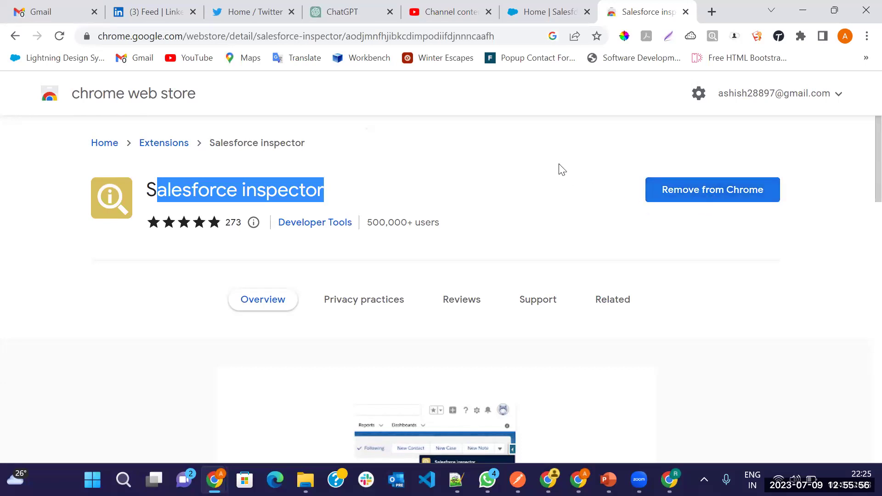
Return to Salesforce Setup Home and reload the page
click(548, 10)
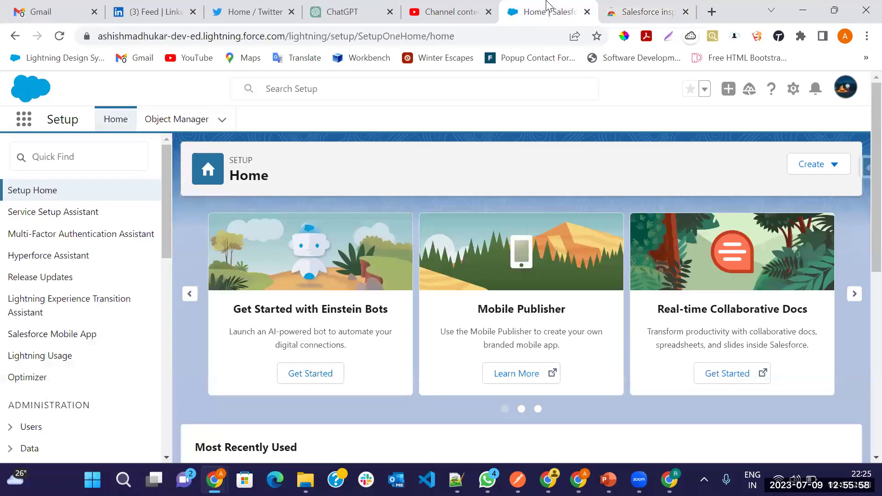
click(458, 36)
key(Return)
Toggle the Salesforce Inspector panel, then search apps and items for 'Accou'
click(862, 169)
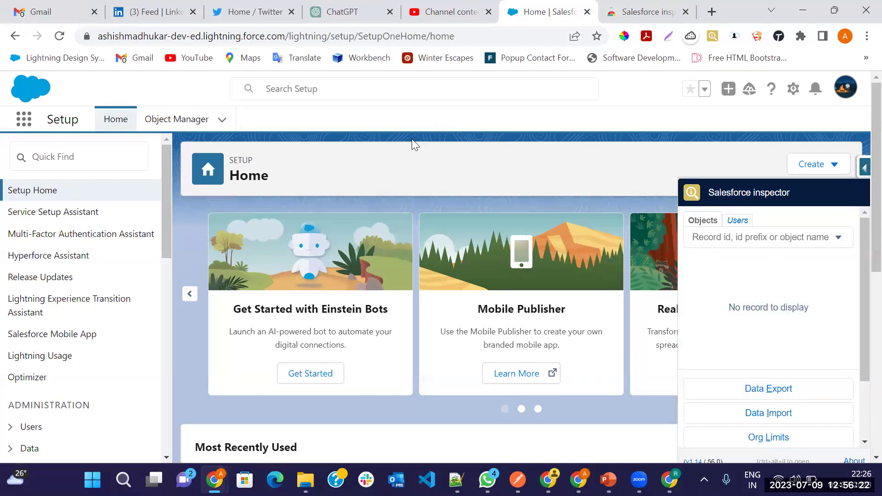
click(404, 152)
click(19, 123)
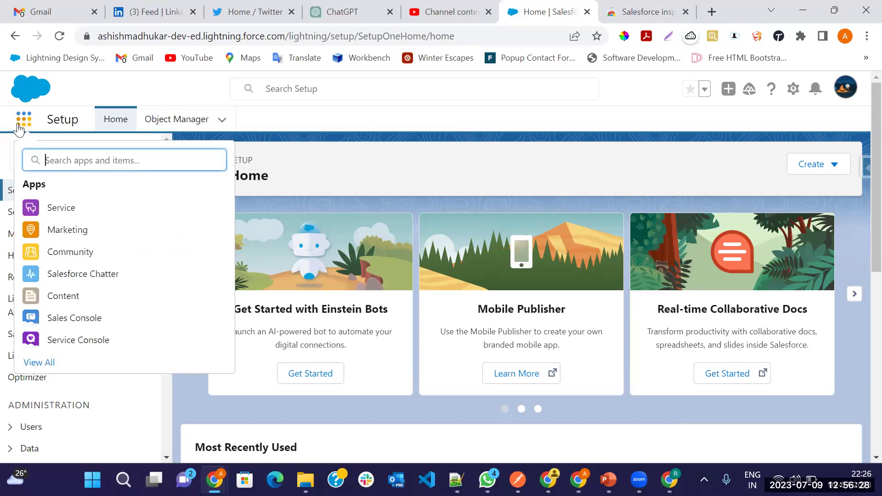
text(Accou)
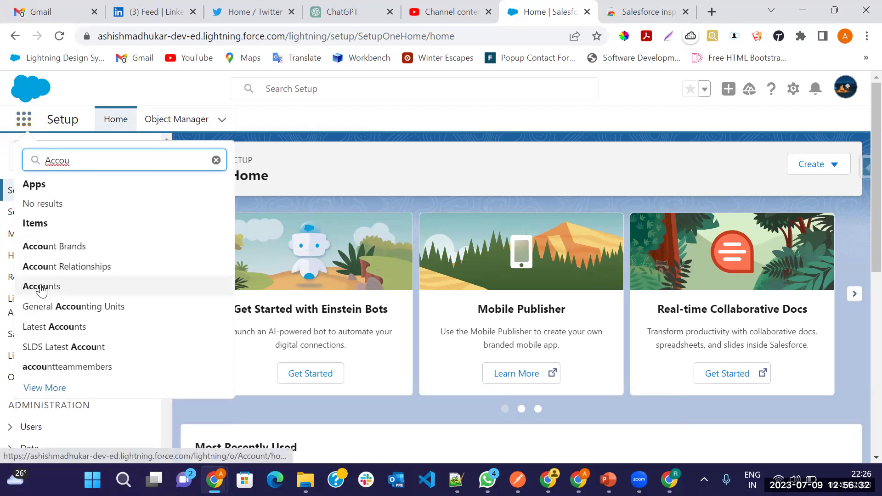
Open Accounts and the Inspector's Data Export page with the Id, Org62_Team_Territory__c query
click(42, 288)
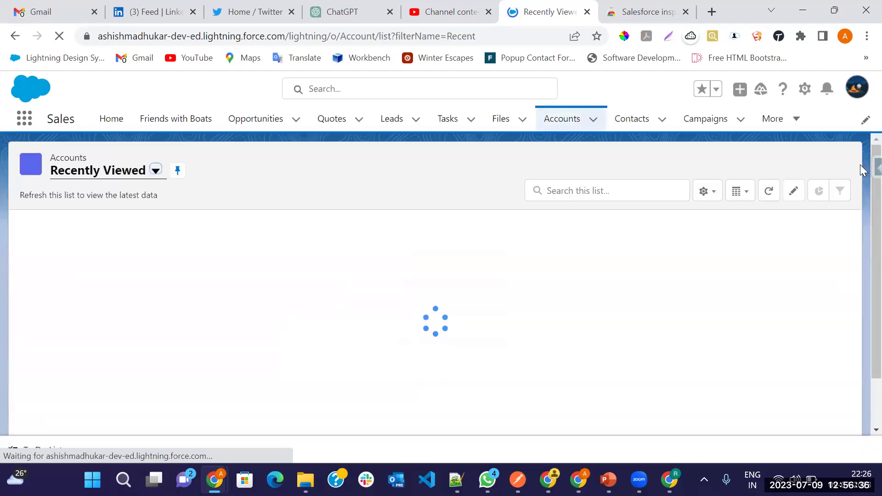
click(875, 168)
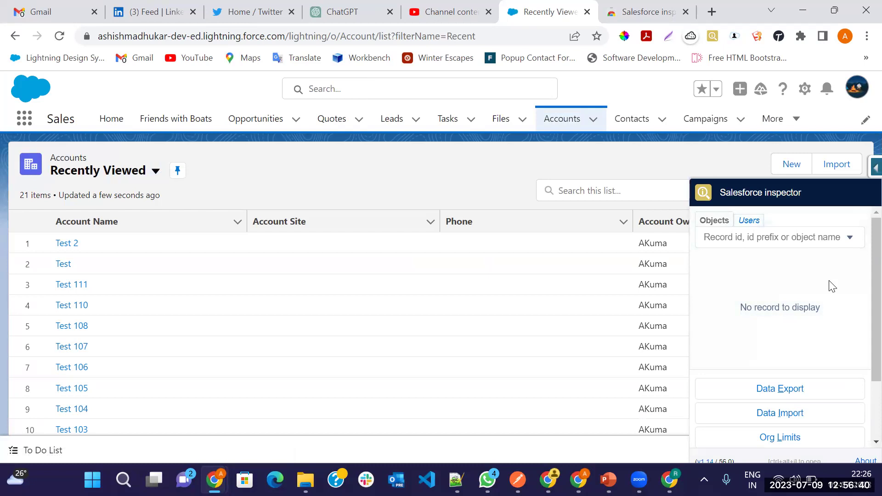
click(781, 394)
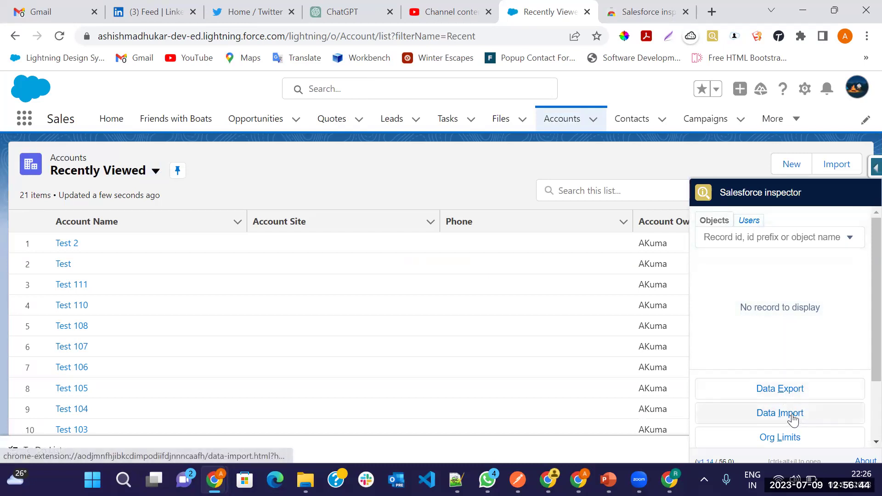
scroll(794, 440, down, 1)
scroll(797, 442, down, 2)
scroll(759, 402, down, 1)
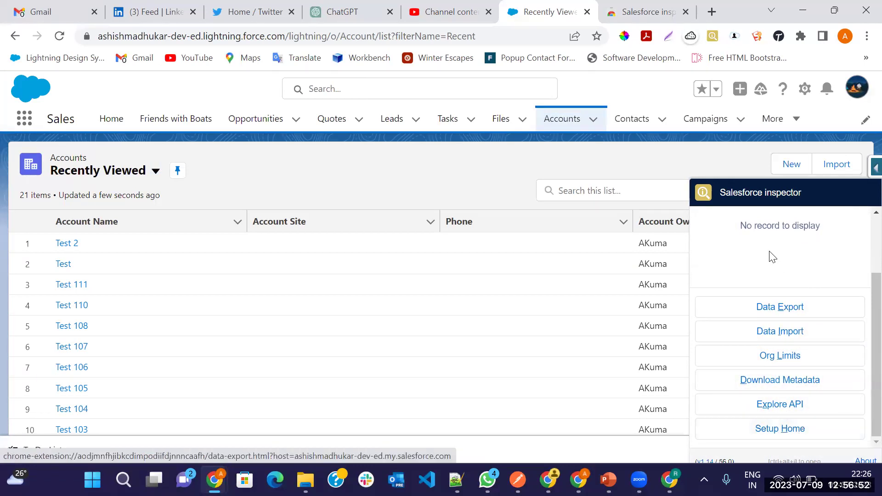
scroll(772, 257, up, 3)
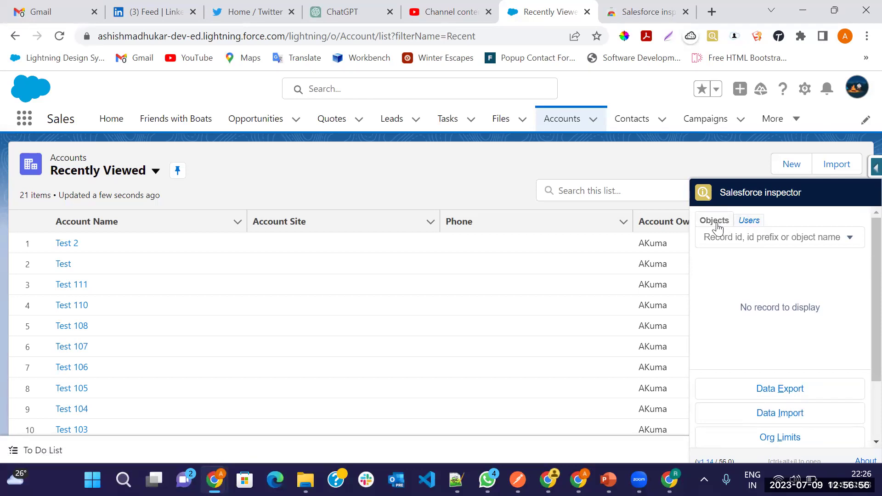
scroll(744, 322, down, 2)
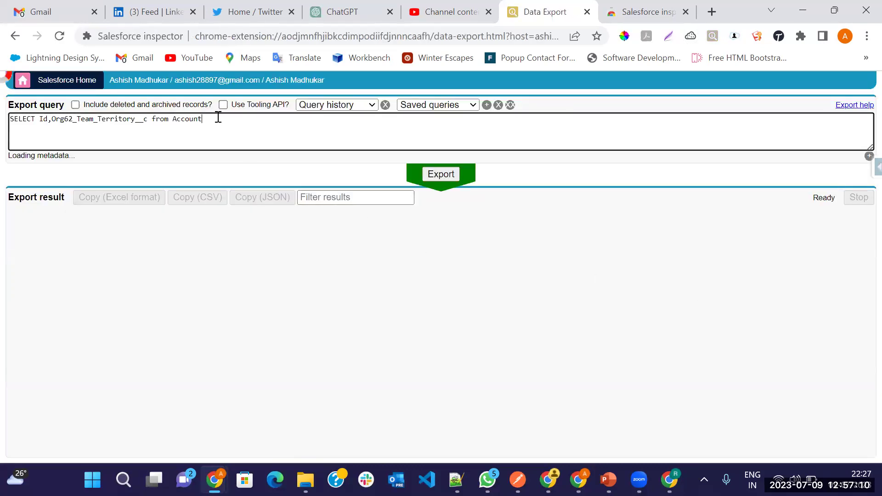
Rewrite the export query as 'select id,Name from Account' with a comma after Name
double_click(124, 119)
key(BackSpace)
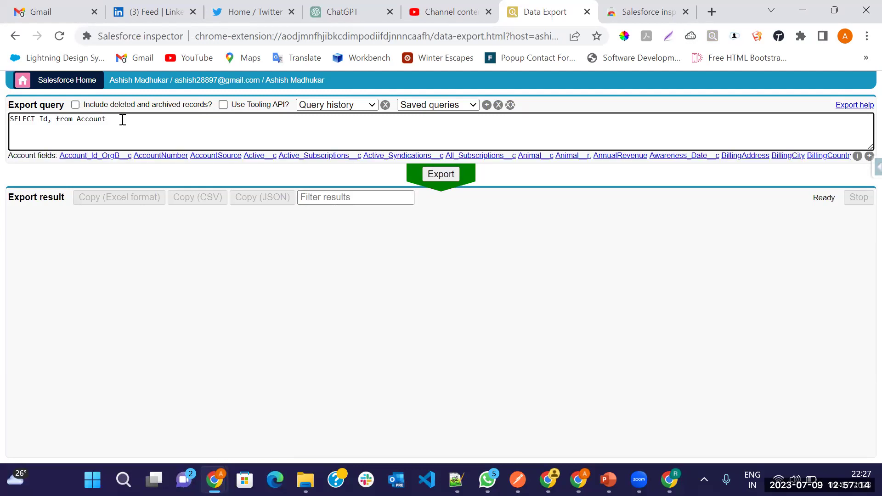
text(A)
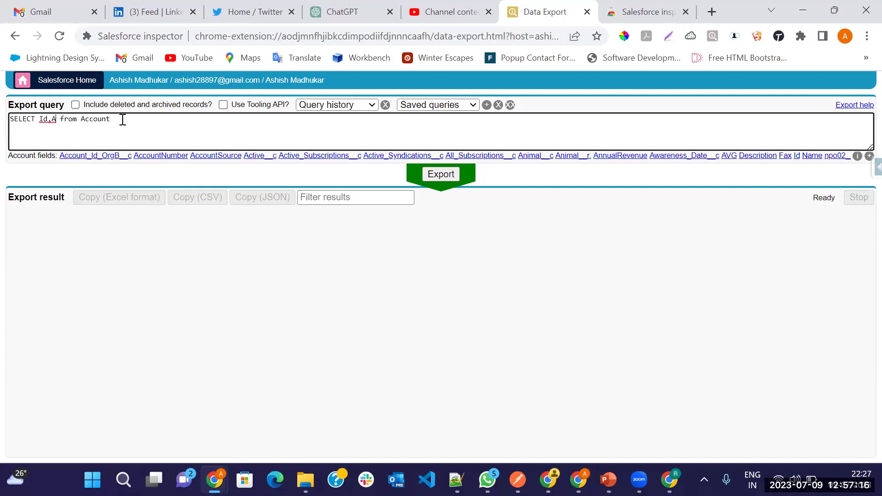
key(BackSpace)
text(Na)
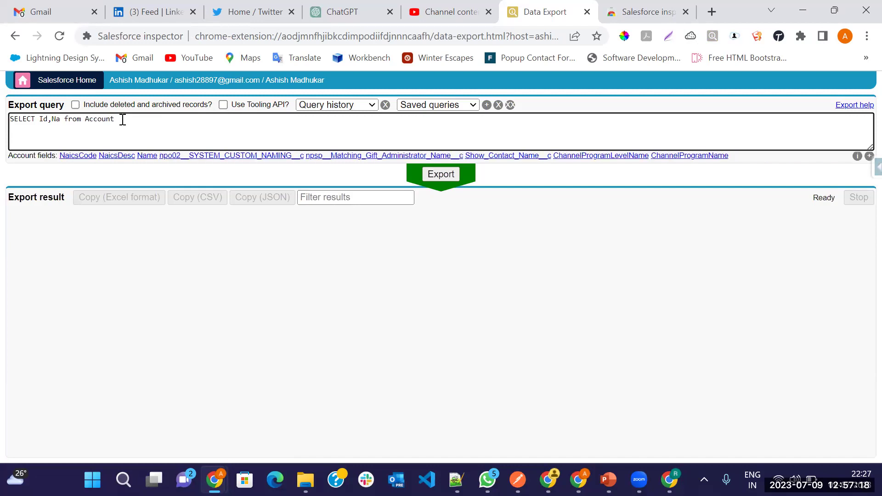
key(Right)
key(Right)
key(Right)
key(Right)
key(Right)
key(Right)
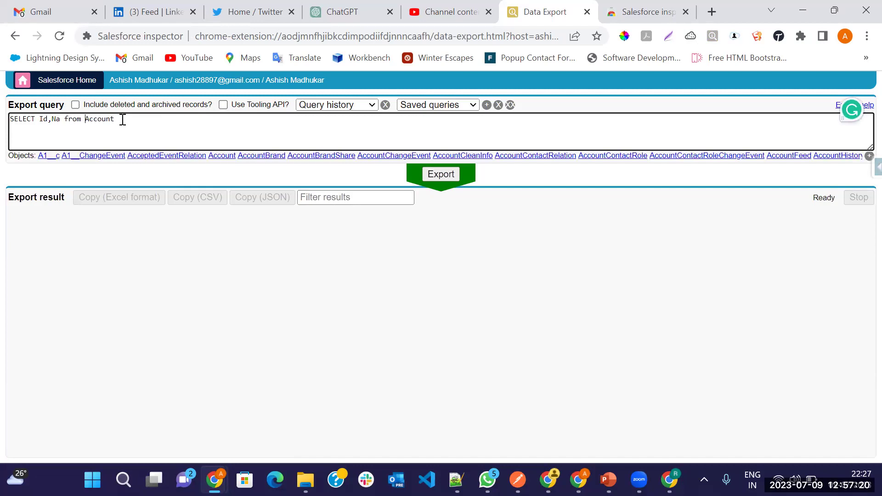
key(Right)
key(Right)
key(Right)
key(Right)
key(Right)
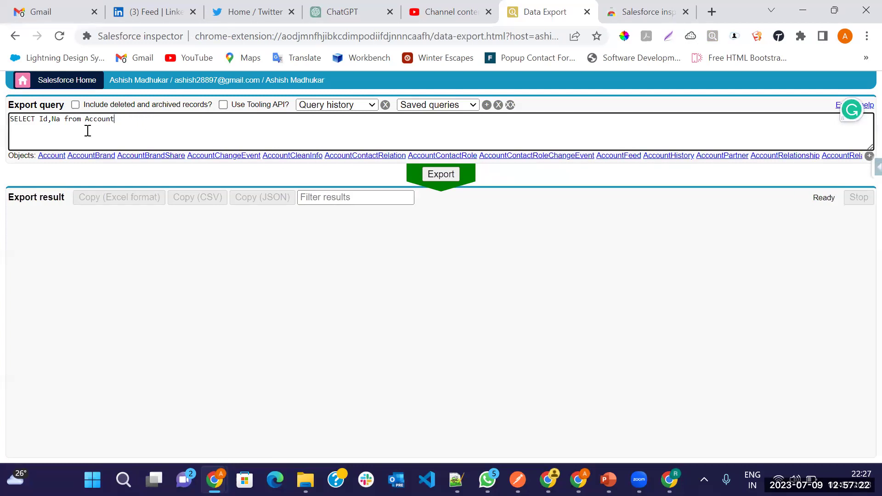
shift+click(35, 124)
key(BackSpace)
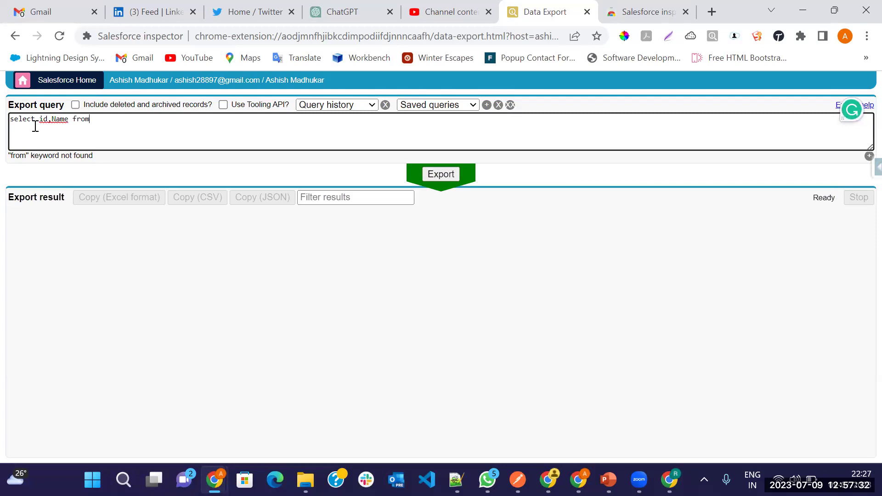
text(Account)
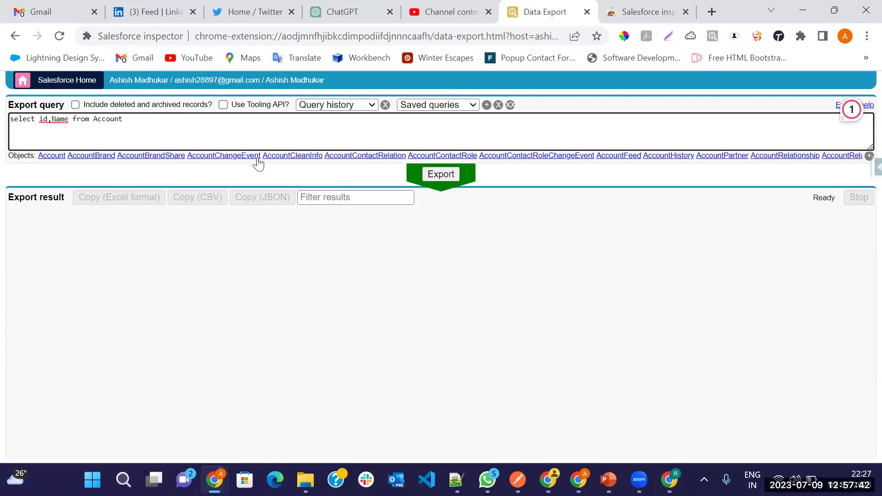
click(69, 121)
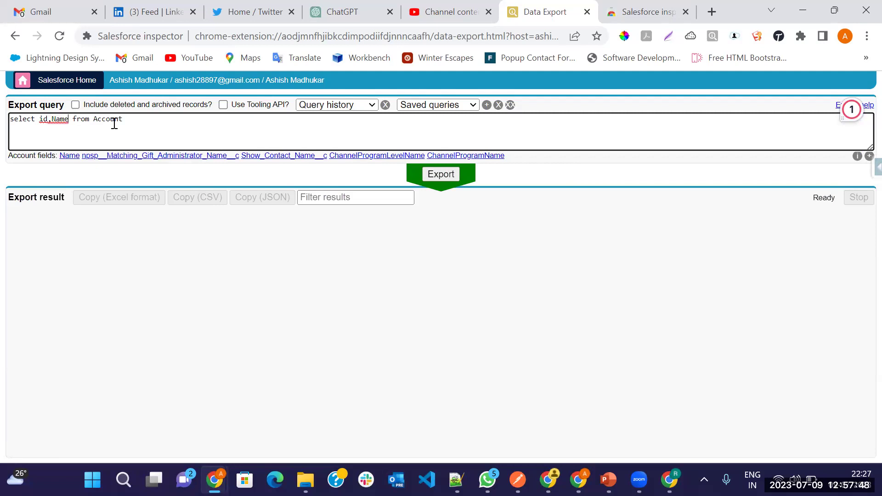
text(,)
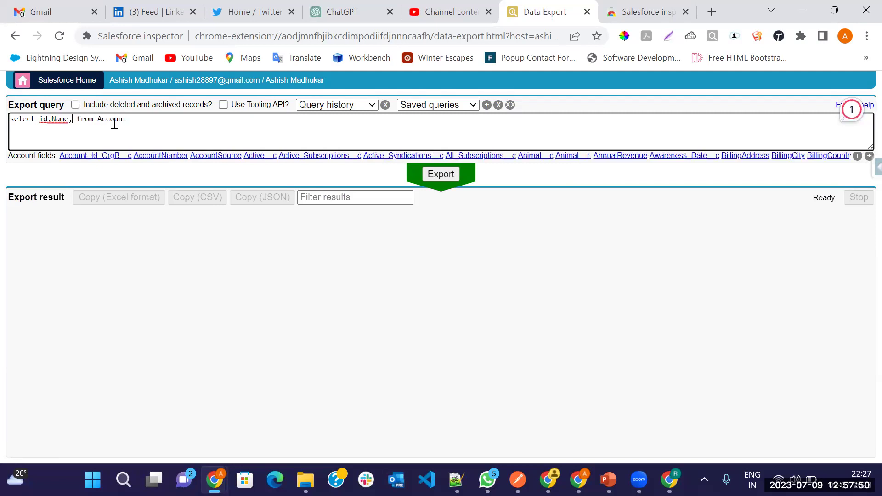
Open the Account object's full field list and scroll through it
click(858, 157)
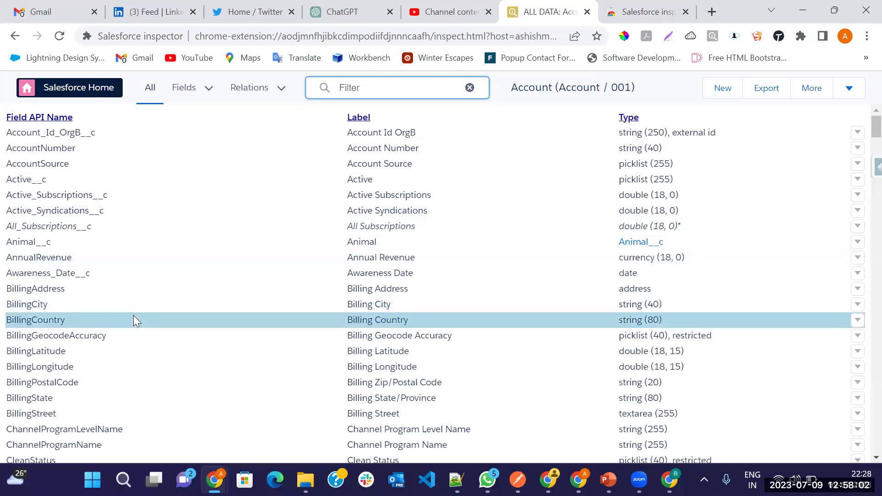
scroll(134, 319, down, 2)
scroll(137, 321, down, 15)
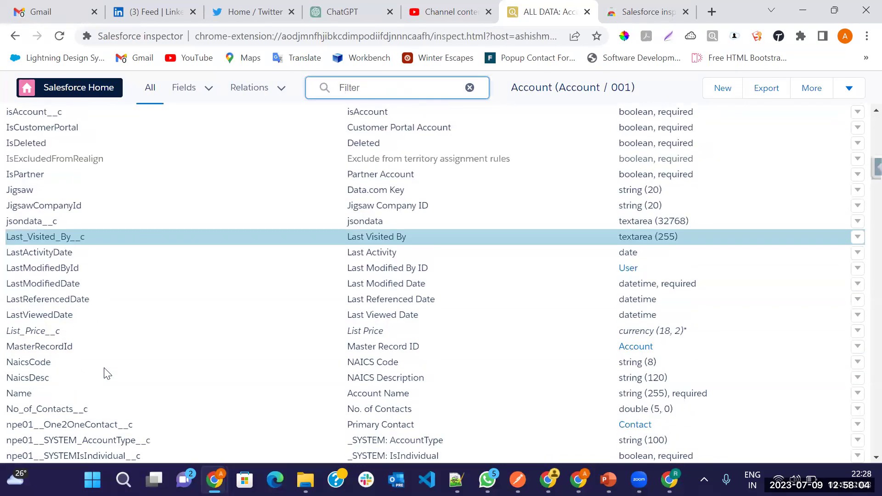
scroll(105, 369, down, 13)
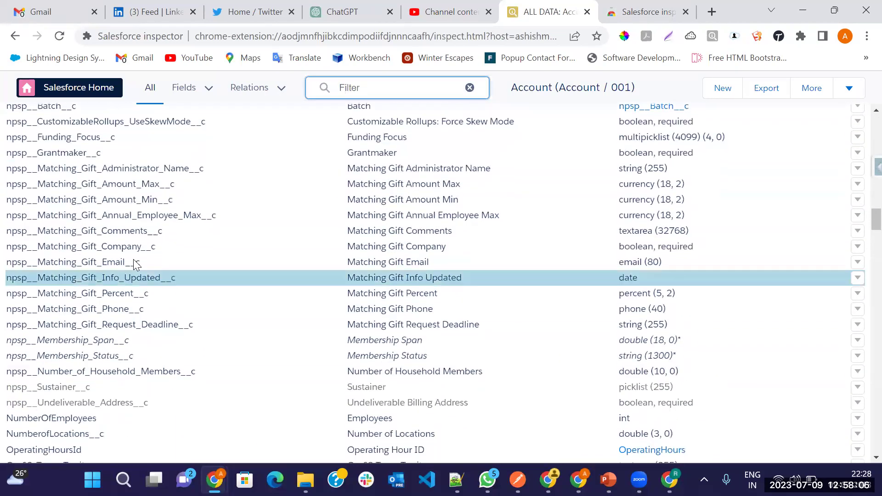
scroll(127, 286, down, 20)
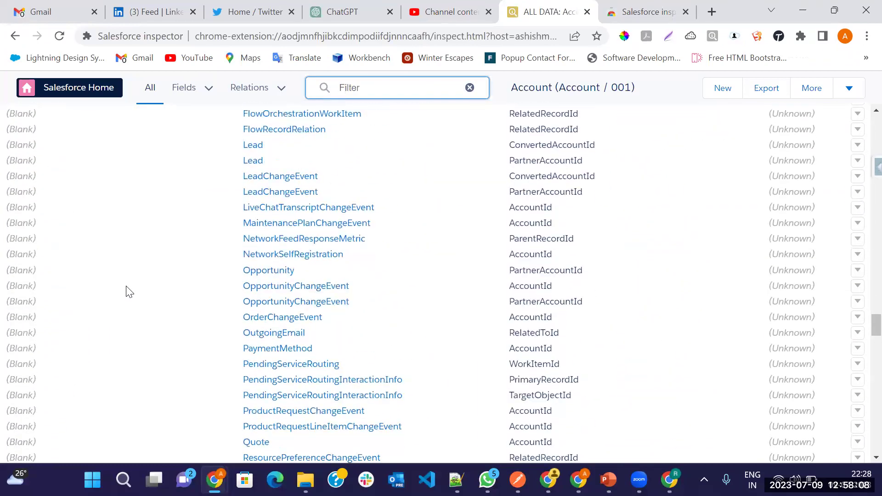
scroll(127, 287, up, 20)
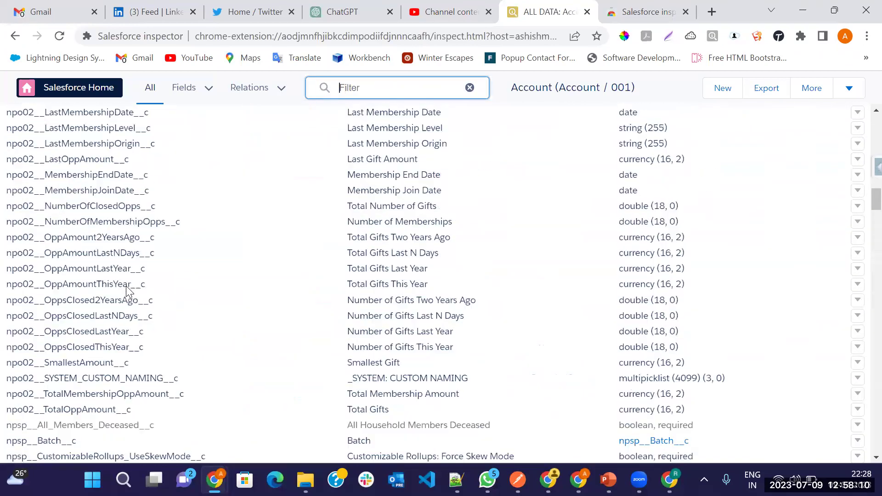
scroll(262, 228, up, 4)
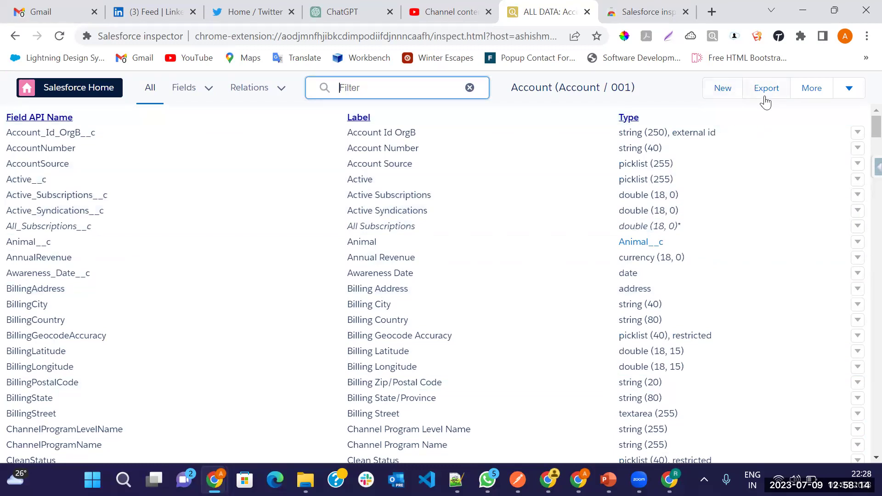
Filter Account fields by API name 'Name', then go back to Data Export
click(852, 88)
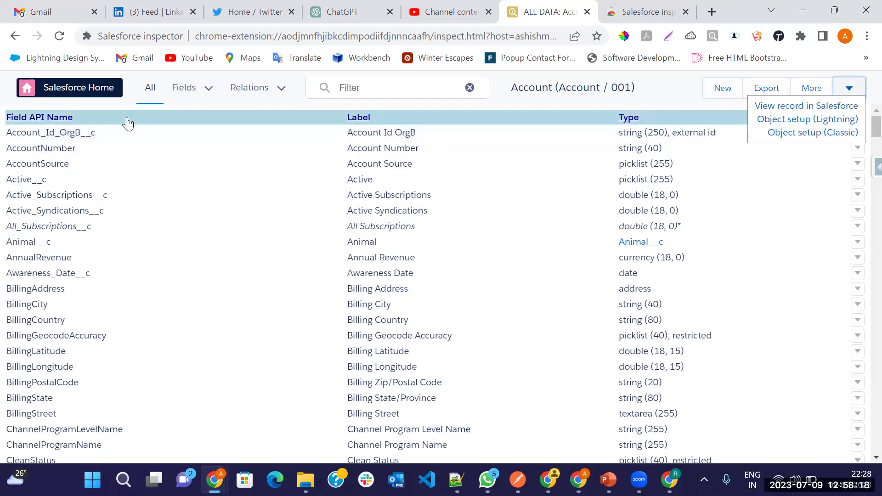
click(182, 95)
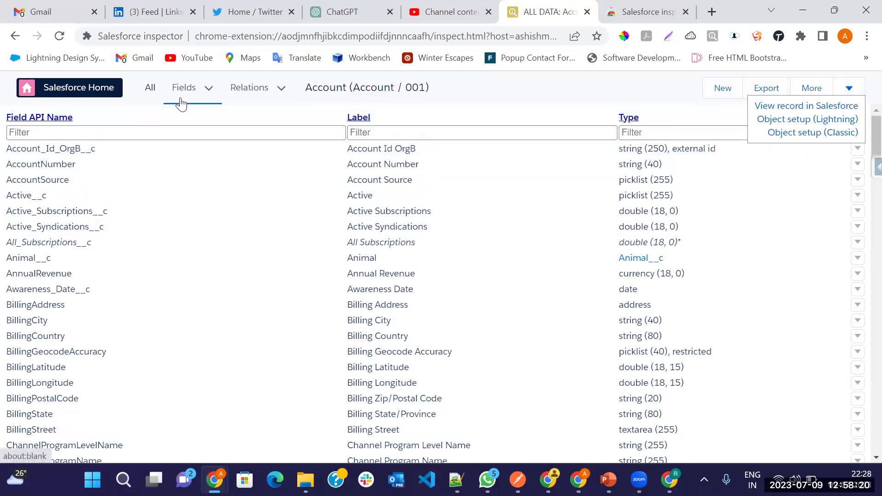
click(133, 134)
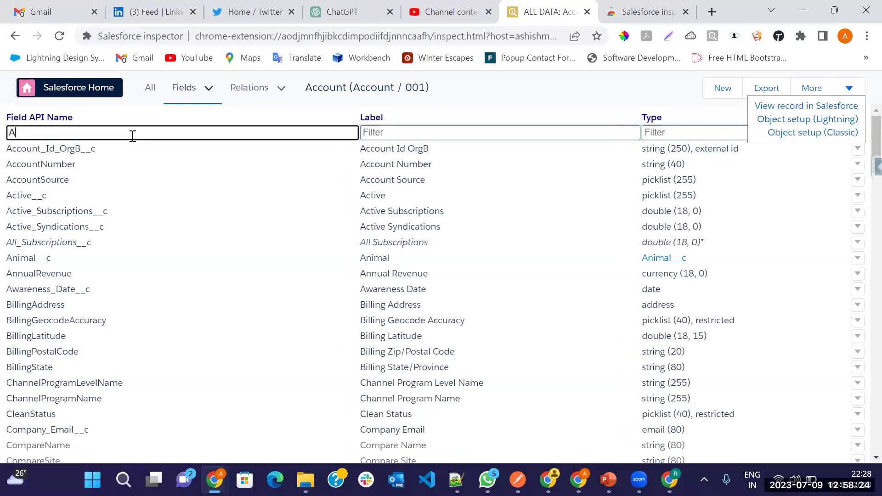
text(Name)
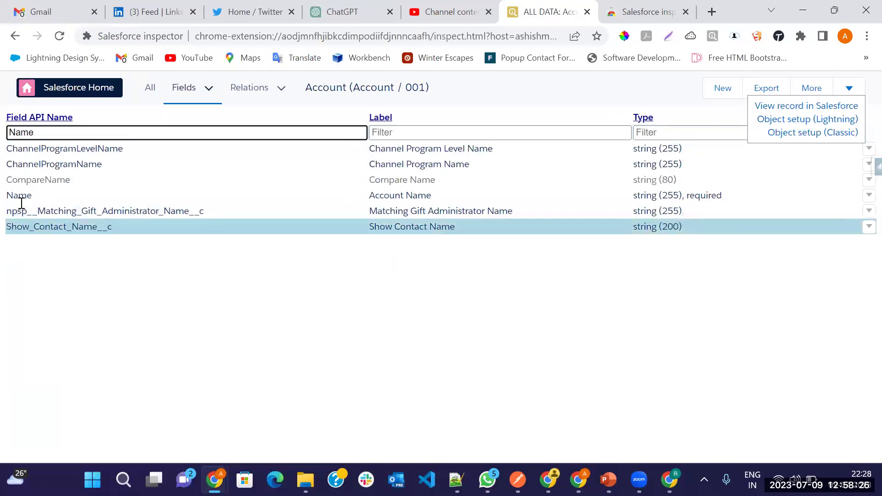
key(BackSpace)
key(BackSpace)
key(BackSpace)
key(BackSpace)
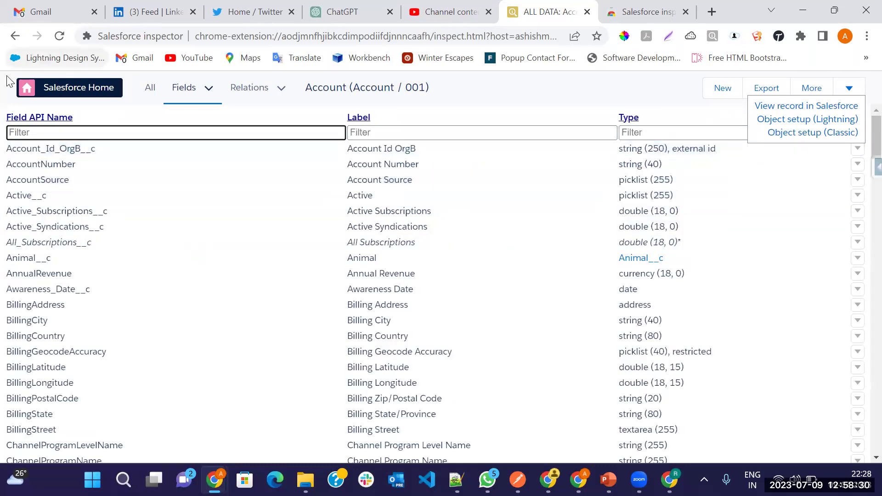
click(14, 38)
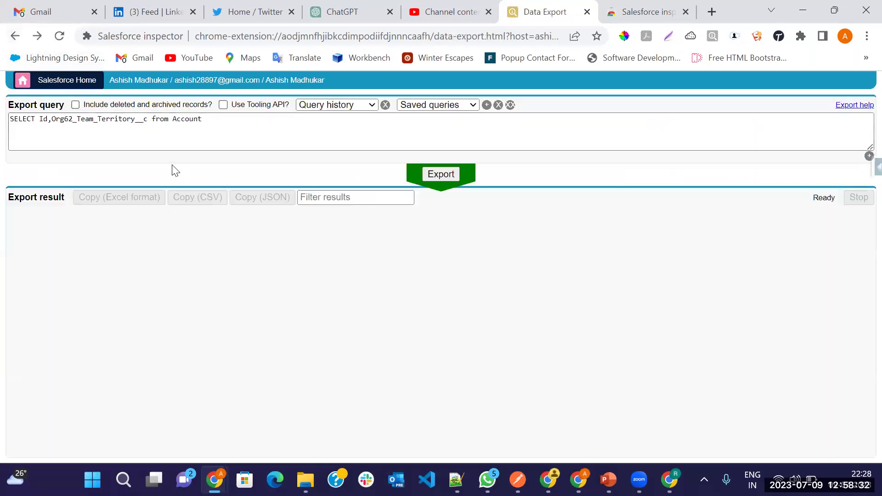
Change the query to SELECT Id,Name,Industry from Account, picking Industry from suggestions
double_click(95, 119)
key(BackSpace)
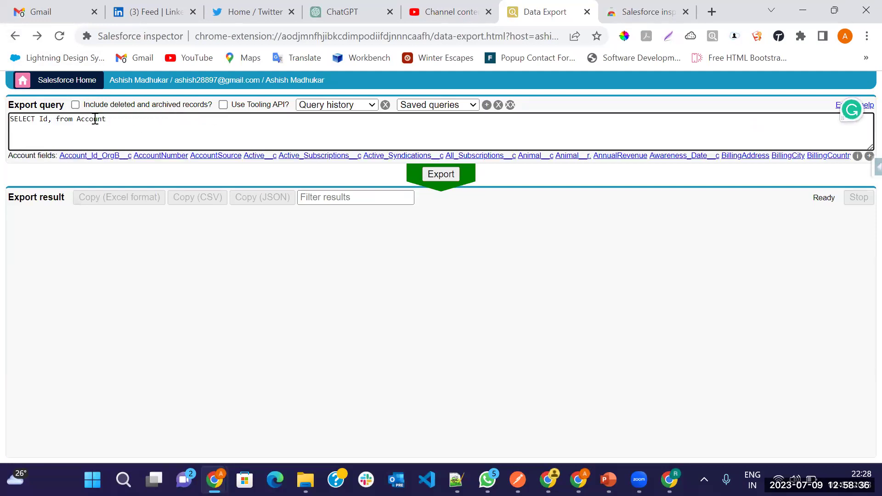
text(Name,)
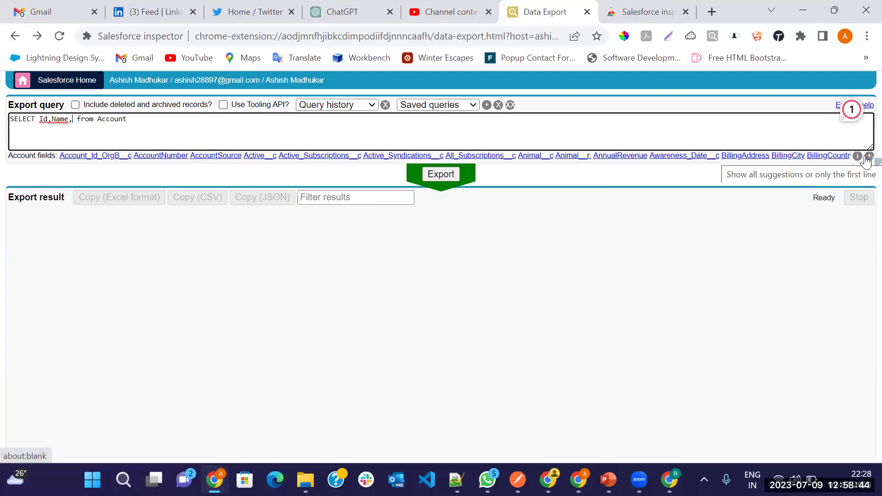
click(868, 157)
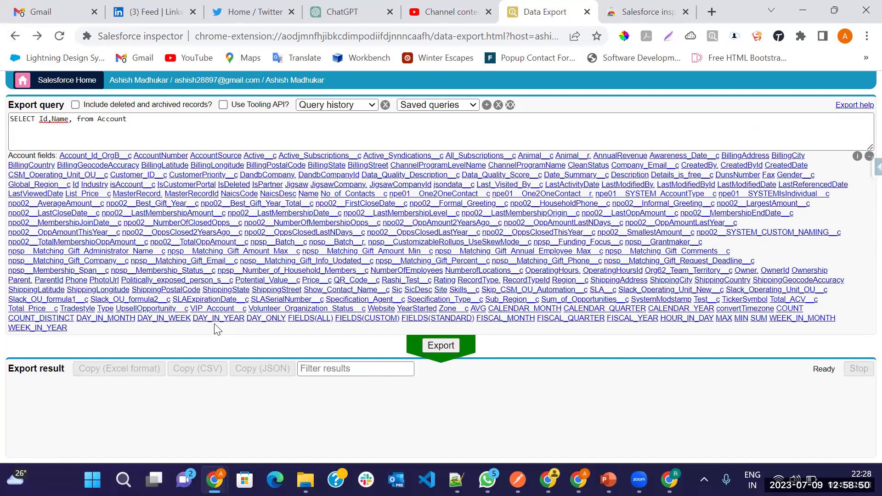
click(75, 120)
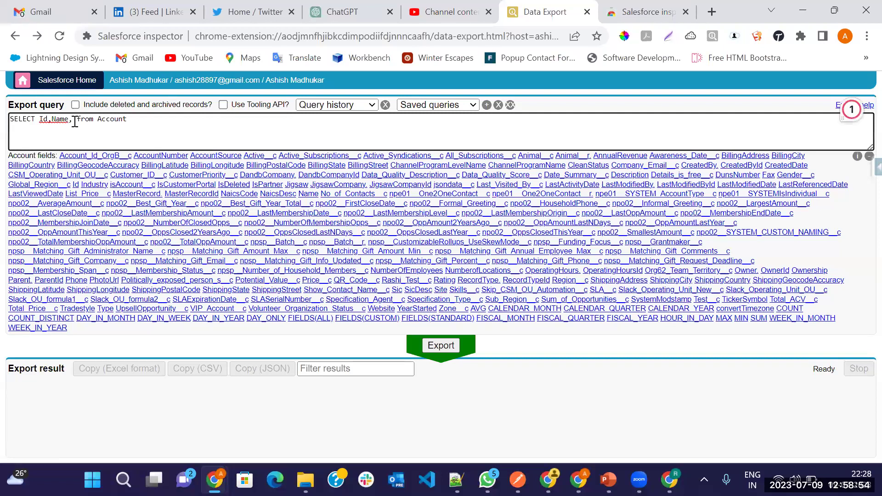
text(Ins)
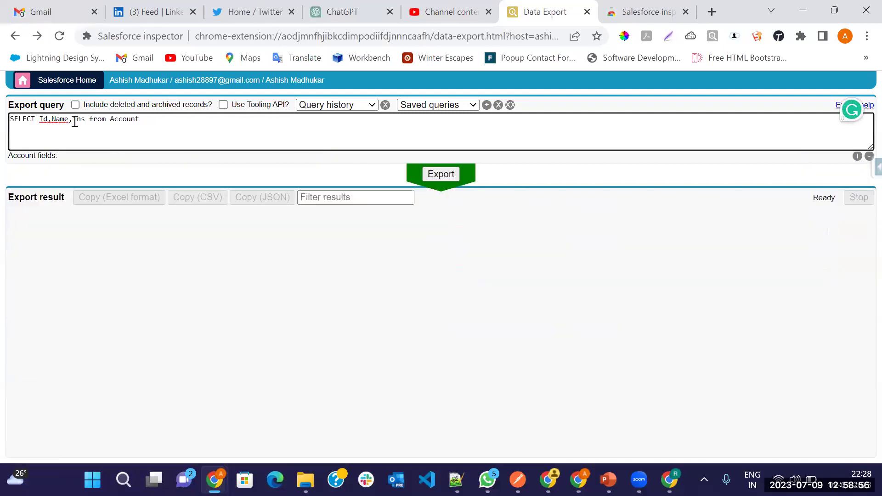
key(BackSpace)
key(BackSpace)
key(BackSpace)
text(indu)
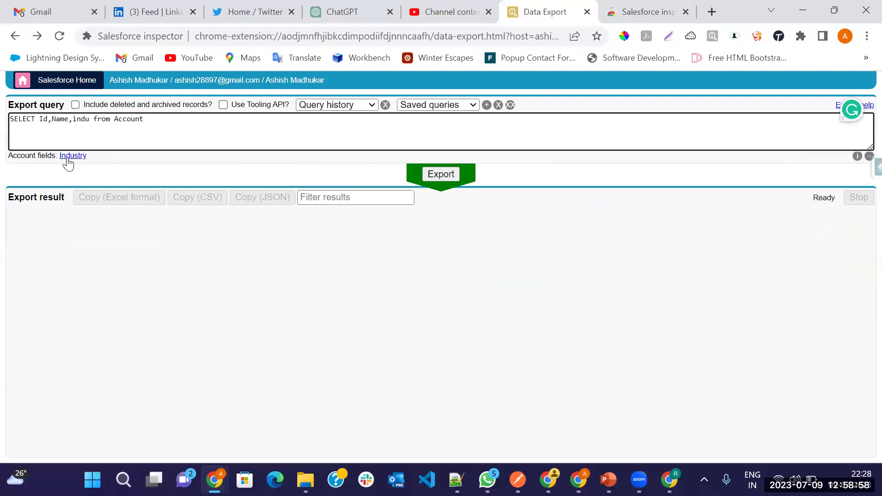
click(69, 158)
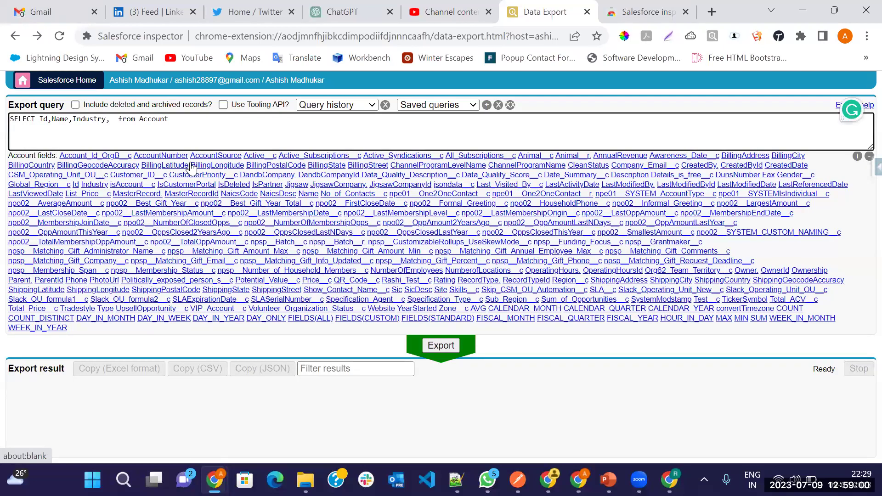
key(BackSpace)
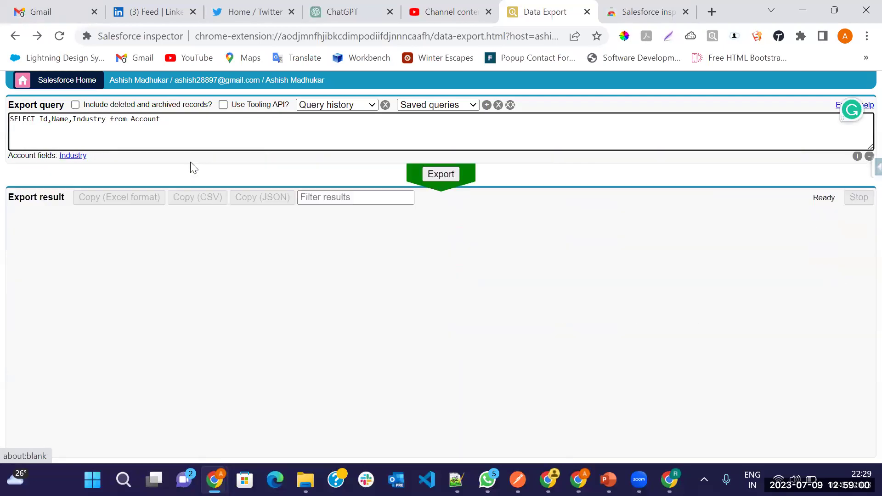
Run the Id, Name, Industry export and copy the 50 records in Excel format
click(440, 175)
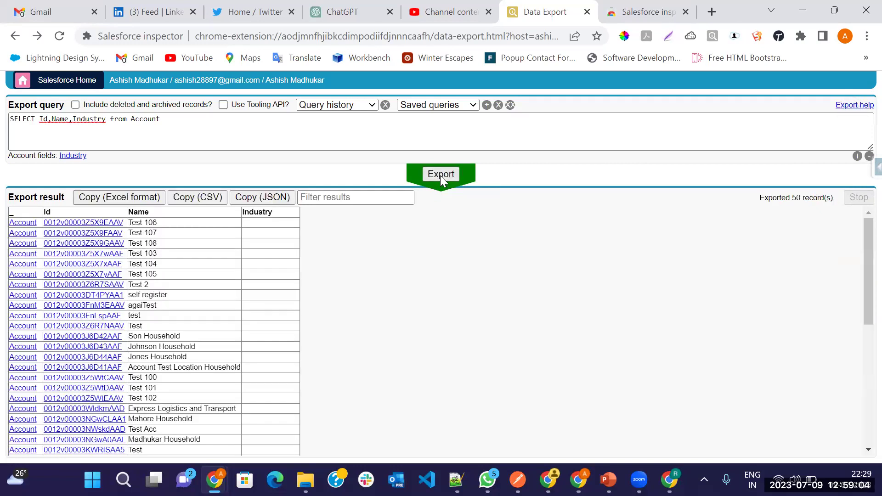
scroll(200, 347, down, 3)
scroll(175, 344, up, 3)
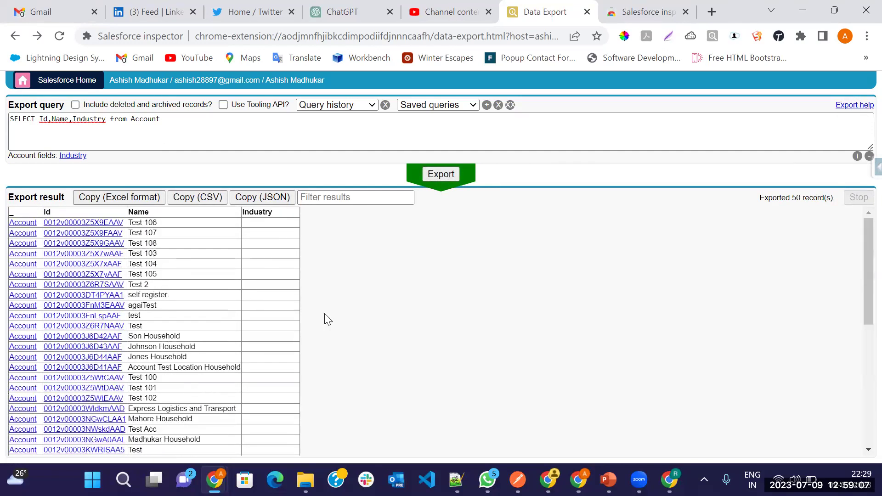
double_click(798, 197)
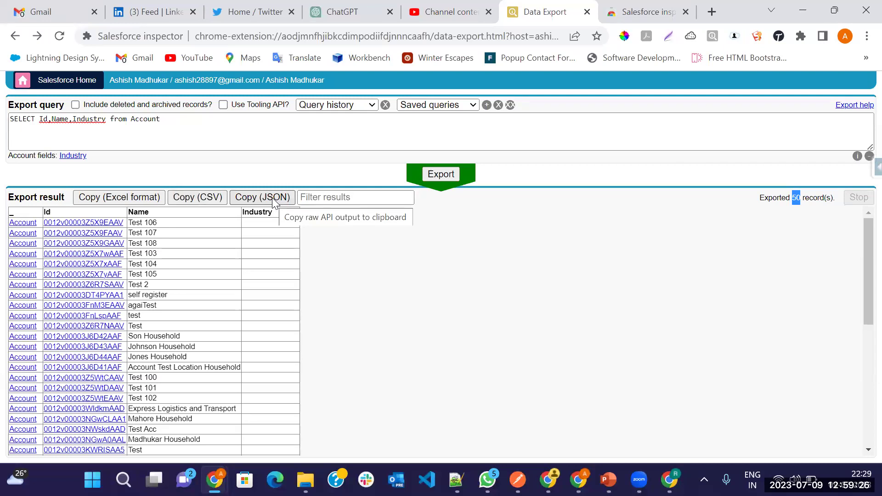
click(111, 201)
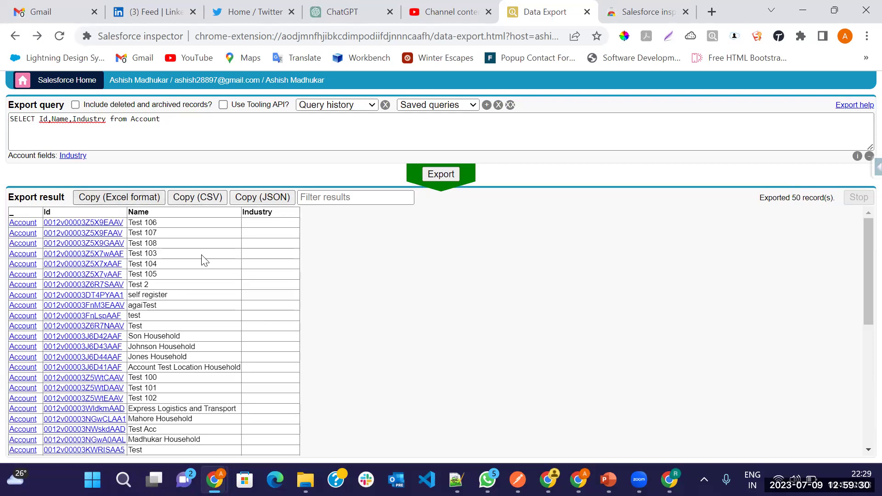
Launch Excel from Run and paste the exported Account records into a blank workbook
key(super+r)
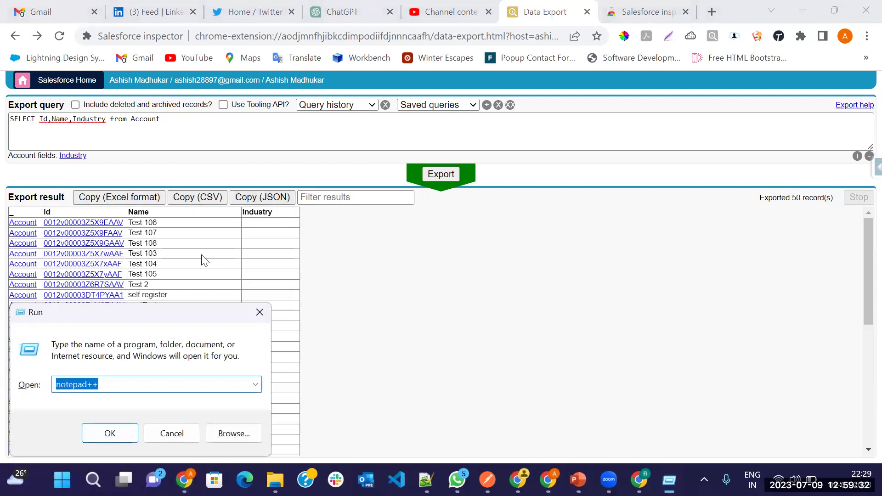
key(BackSpace)
text(ex)
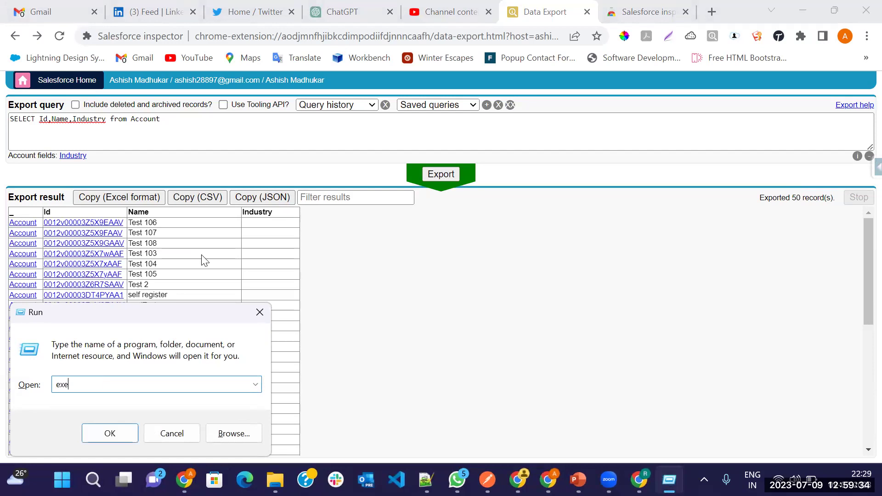
key(Down)
key(Return)
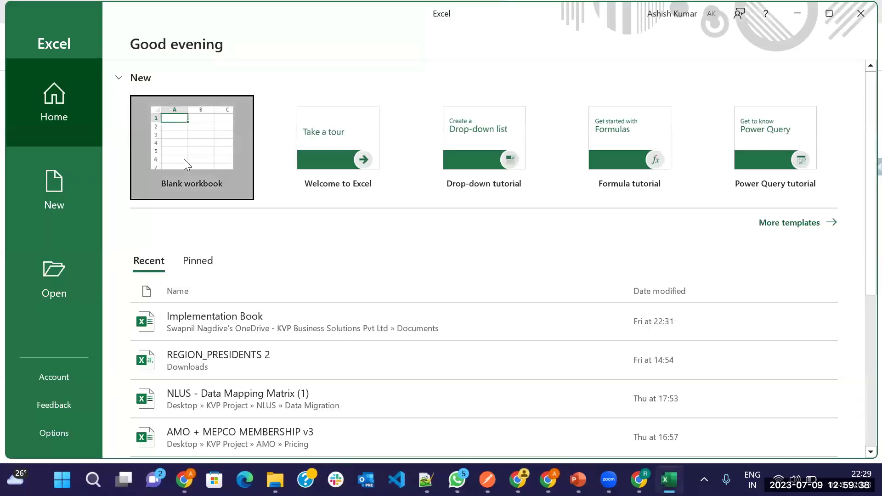
click(184, 159)
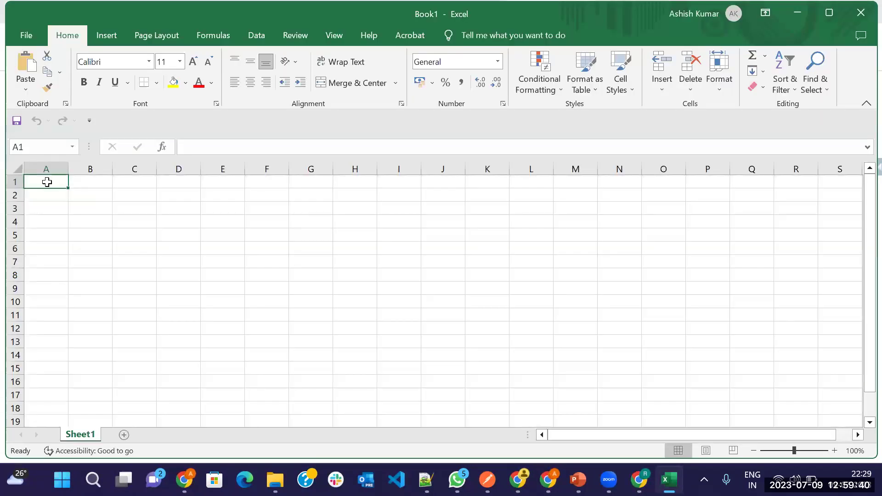
key(ctrl+v)
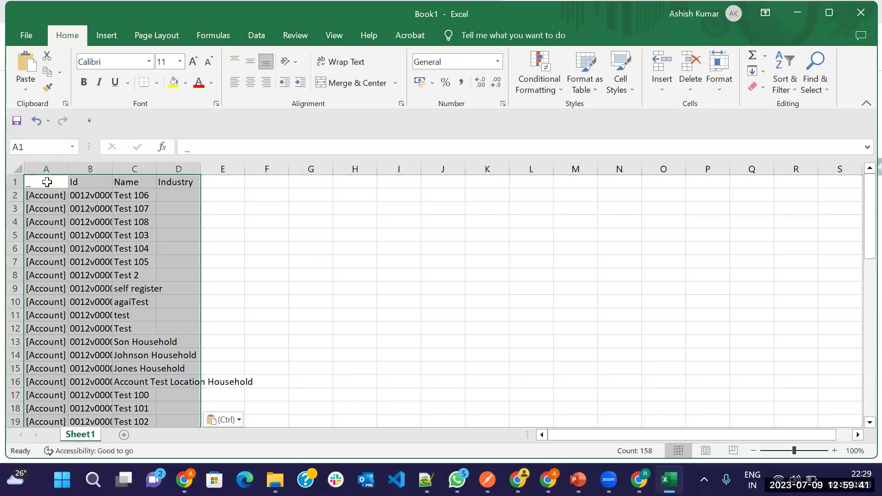
AutoFit all columns to their contents, then close the workbook without saving
click(205, 225)
click(18, 169)
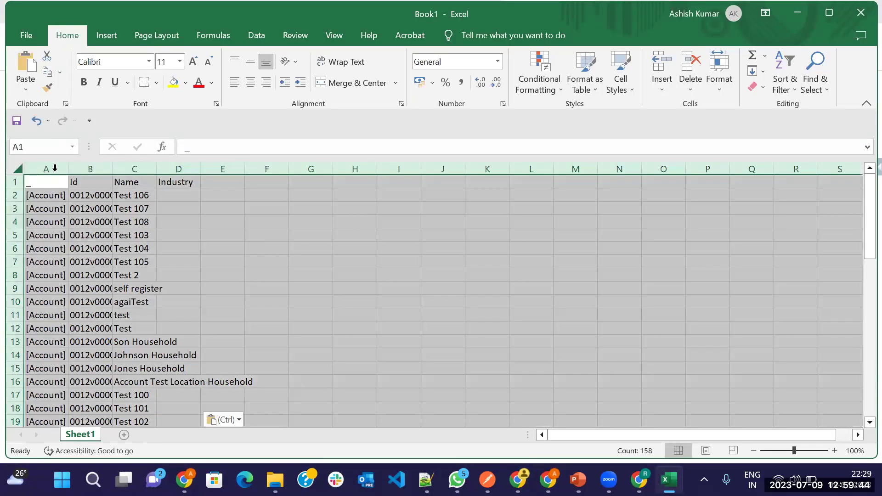
double_click(69, 171)
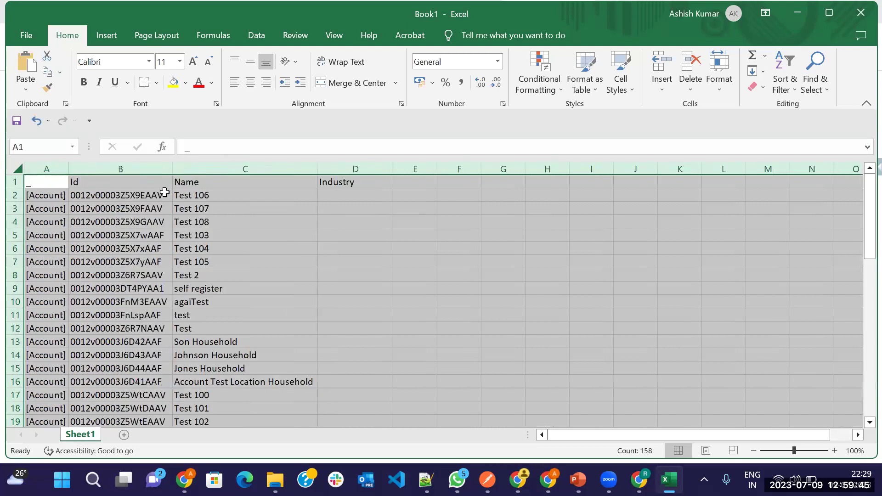
click(261, 233)
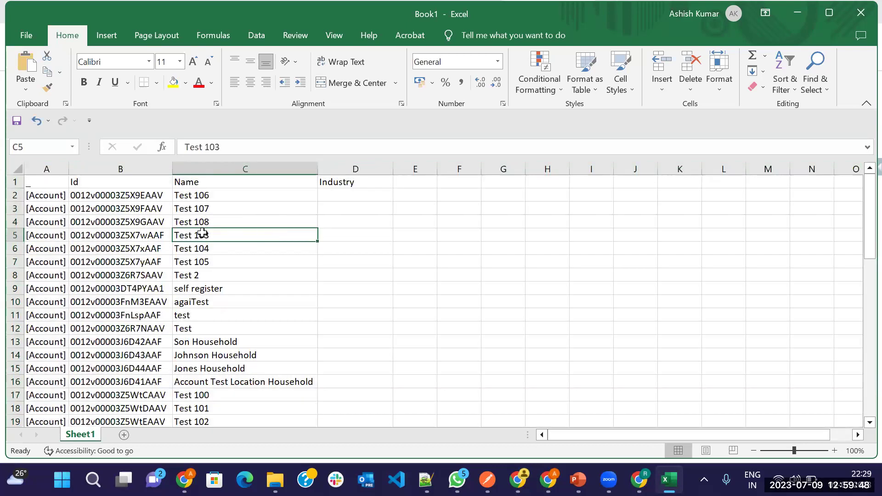
scroll(144, 307, down, 19)
scroll(144, 307, up, 19)
click(860, 14)
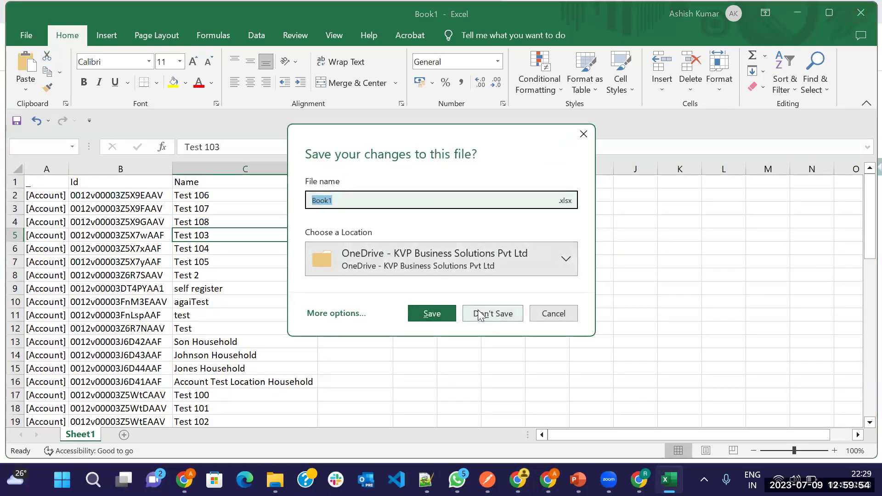
click(477, 313)
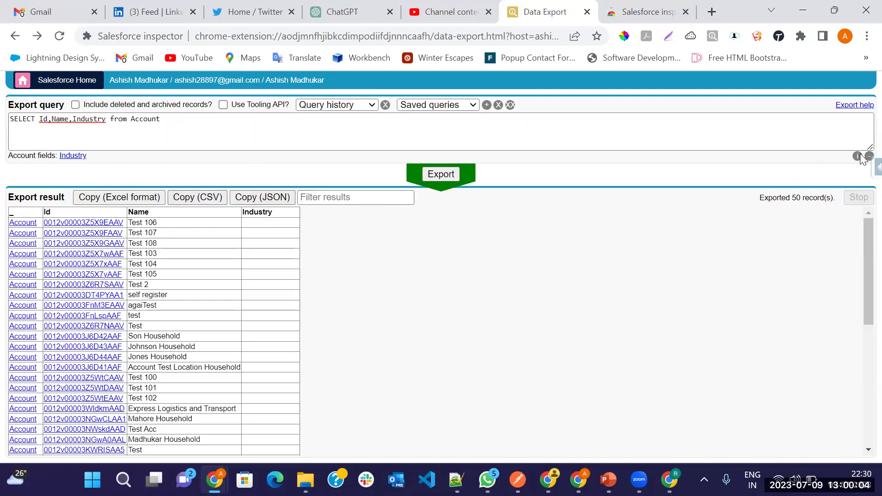
Open Salesforce Inspector's Data Import page with the action left as Insert
click(875, 167)
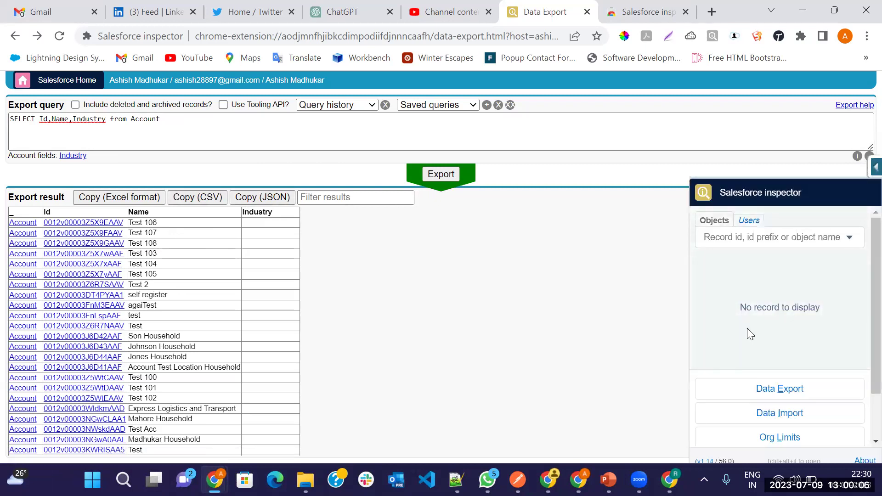
scroll(758, 356, down, 2)
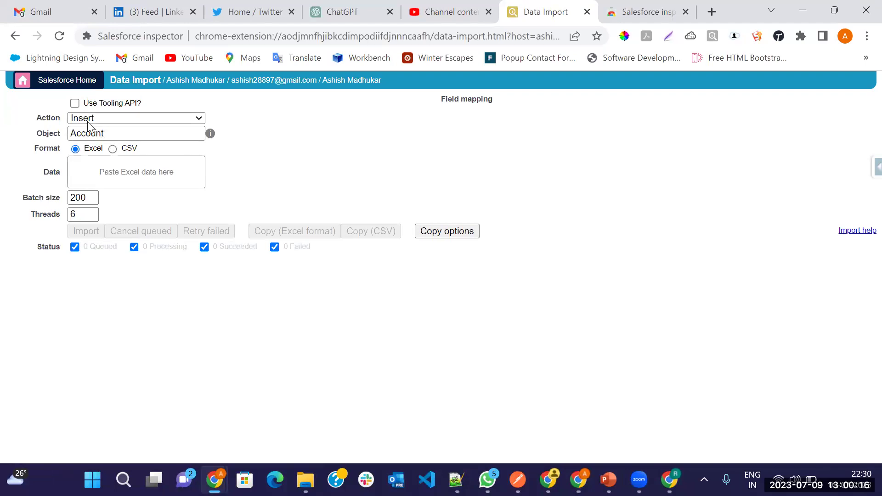
click(87, 121)
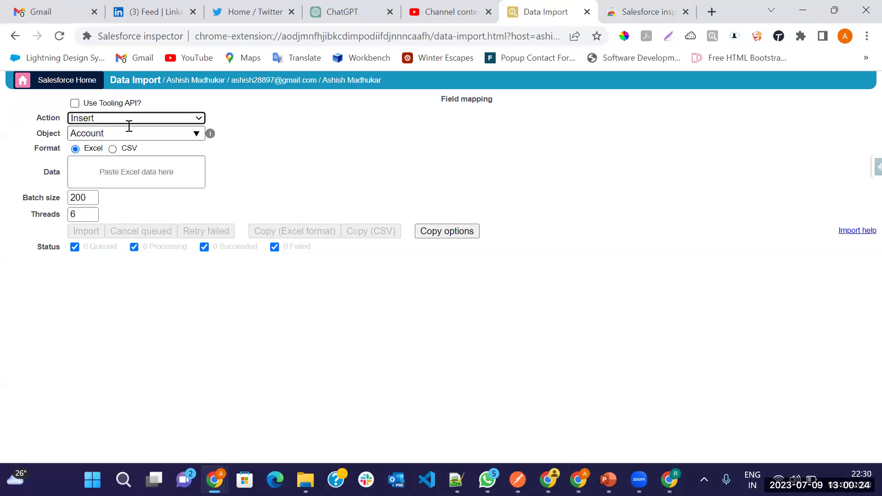
click(90, 129)
Choose Account as the import object, then launch Excel from the Run box
click(183, 134)
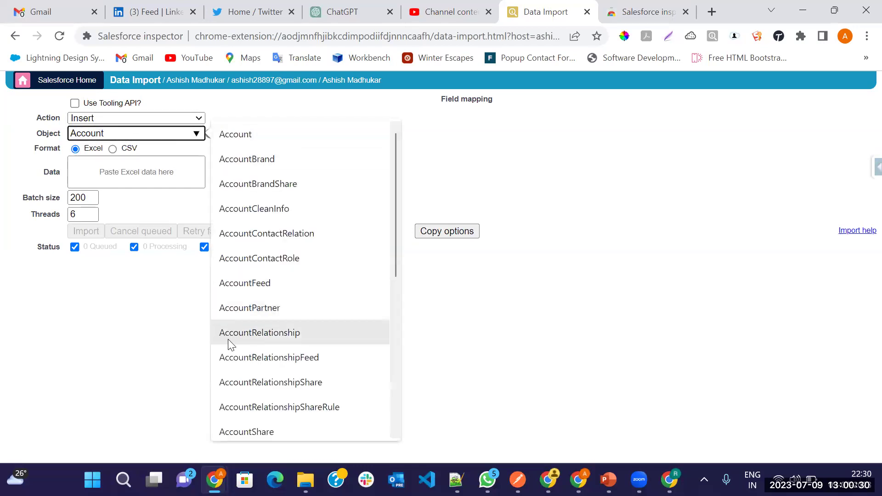
scroll(228, 343, down, 6)
scroll(225, 347, up, 5)
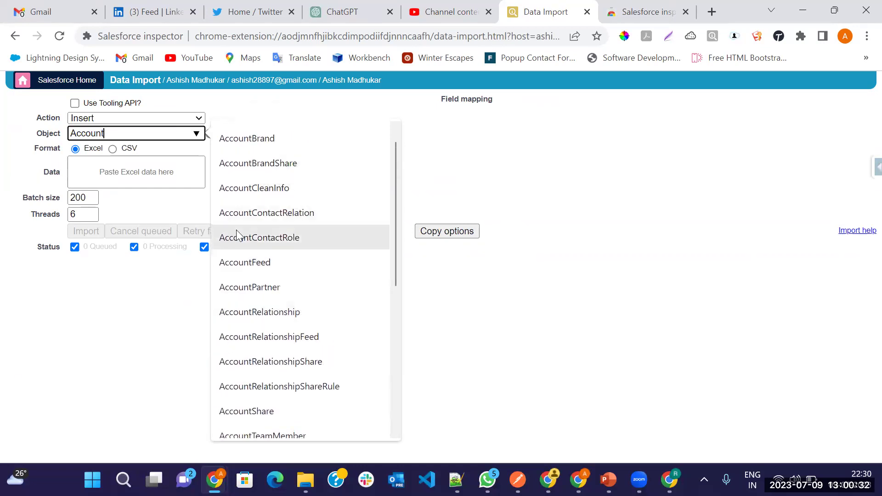
scroll(238, 233, up, 1)
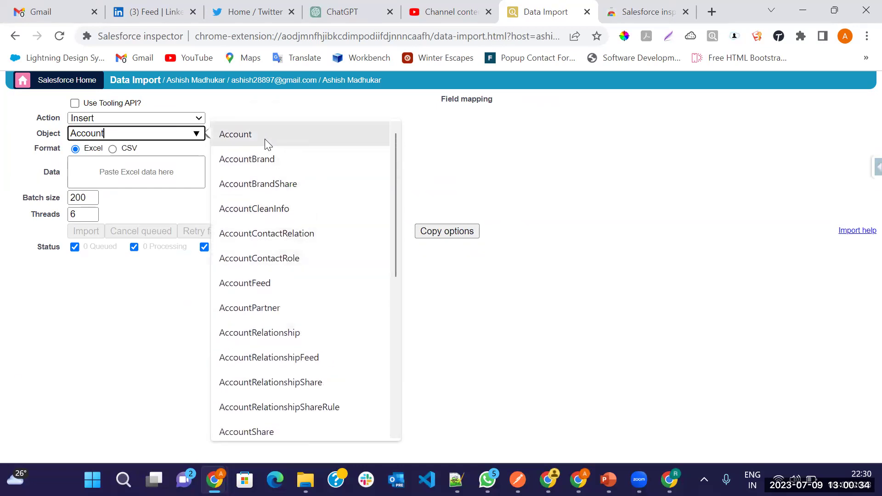
click(248, 136)
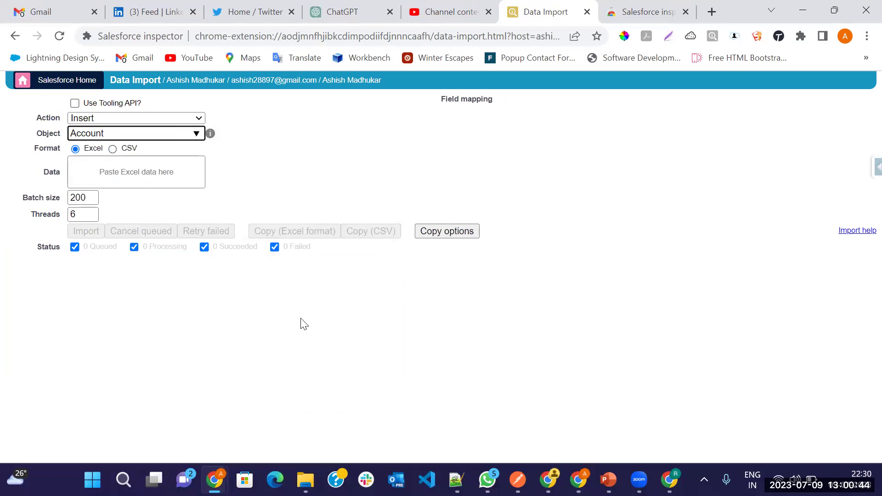
key(super+r)
key(Return)
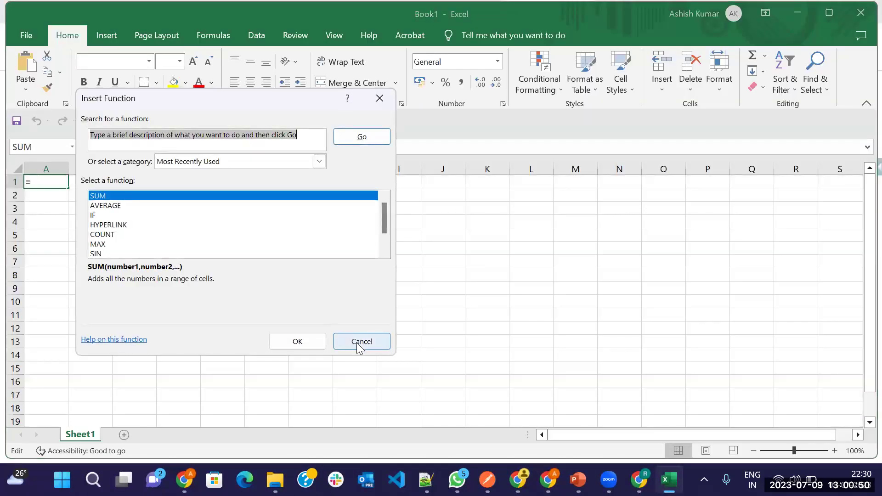
Enter headers Name and Type in A1:B1 and a sample person's name in A2
click(360, 342)
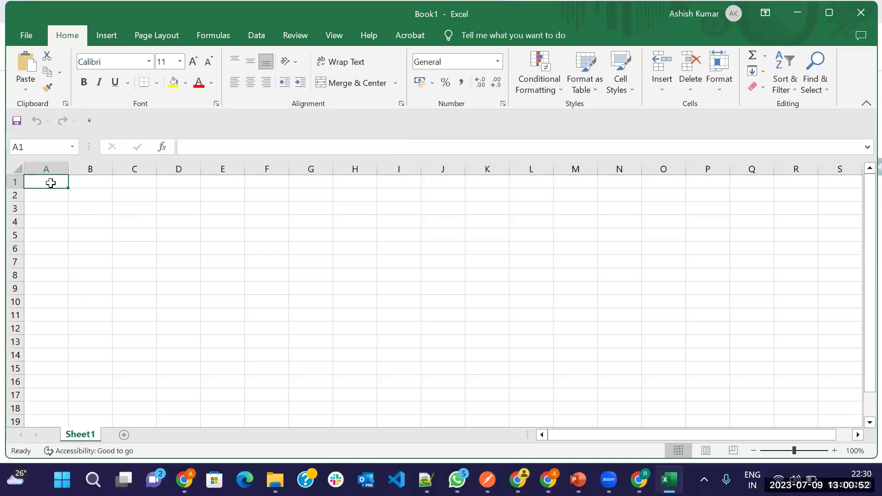
text(Name)
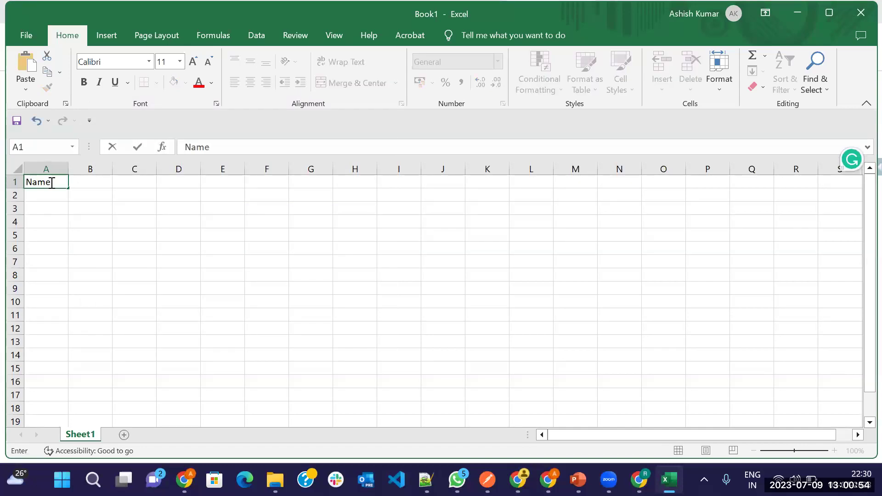
key(Tab)
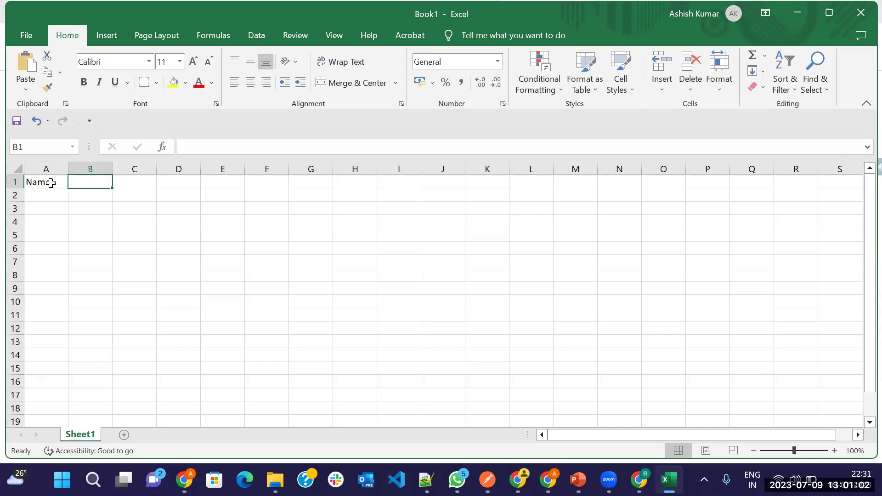
key(alt)
key(t)
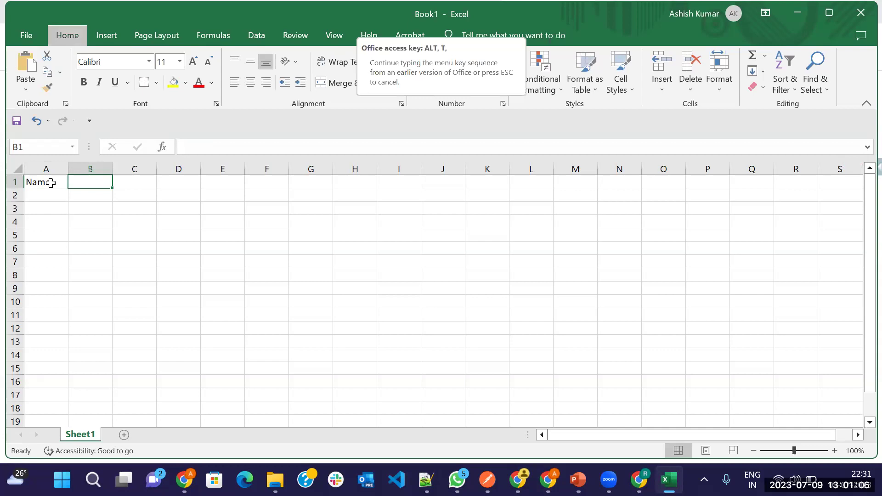
key(Escape)
text(Typ)
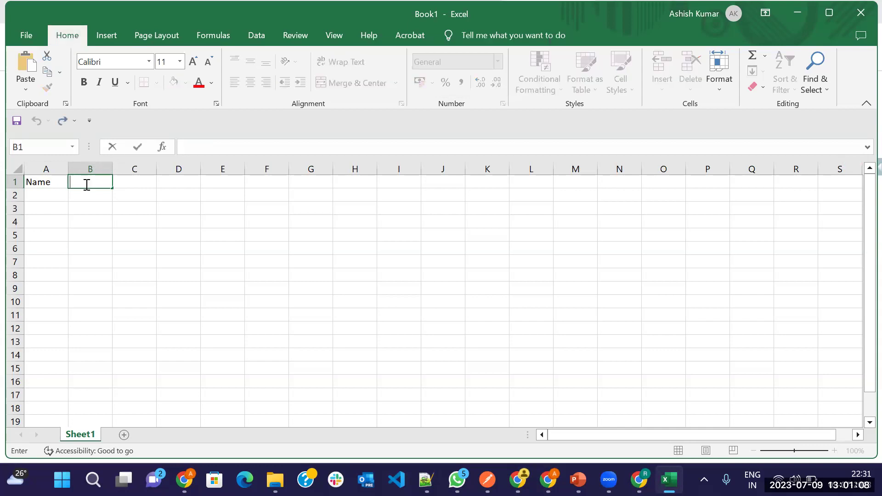
text(e)
key(BackSpace)
text(pe)
click(39, 197)
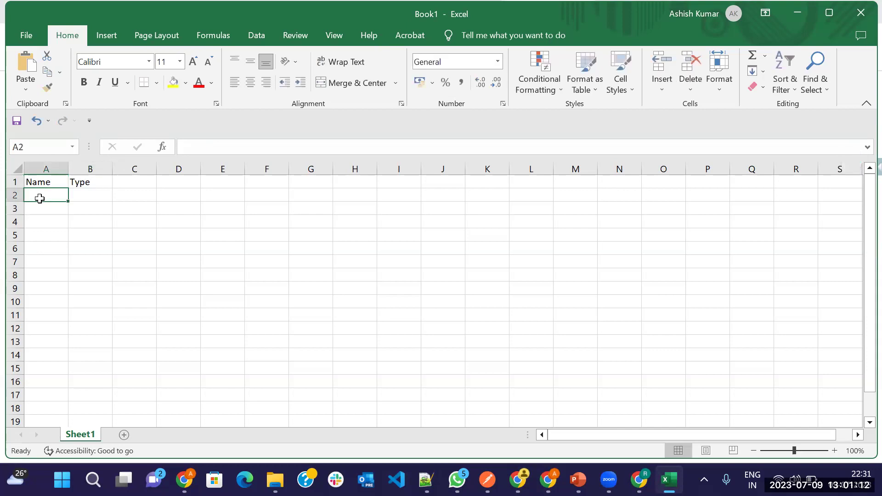
text(Ashish)
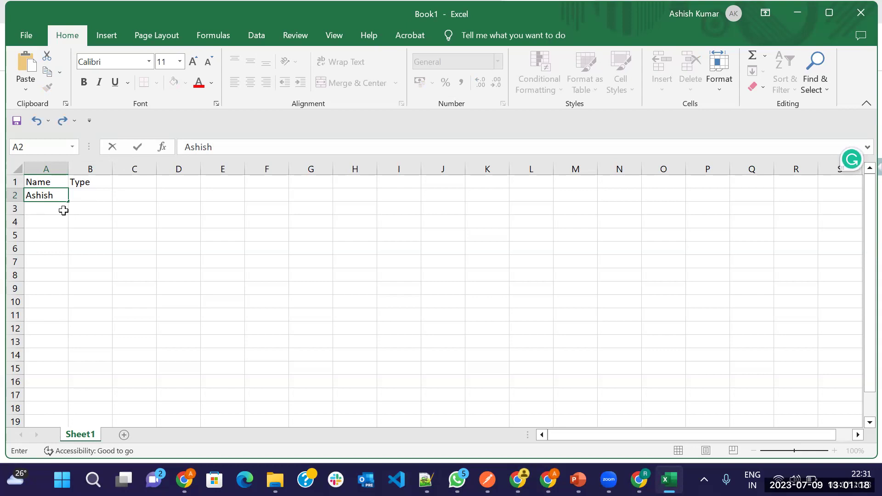
text( M)
click(96, 195)
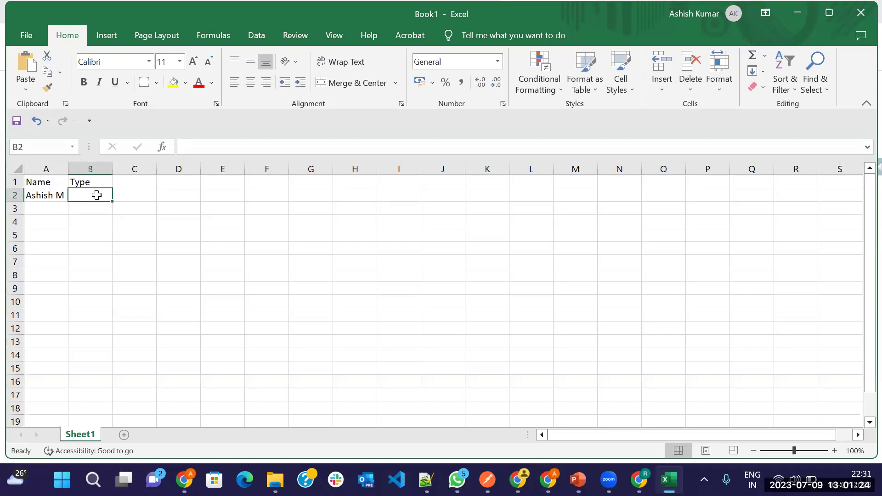
Change the B1 header from Type to Rating
double_click(98, 183)
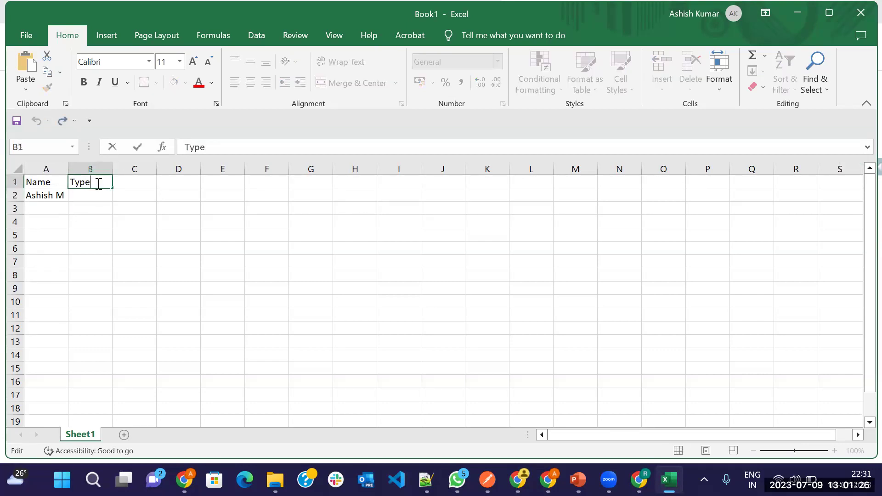
key(alt+Tab)
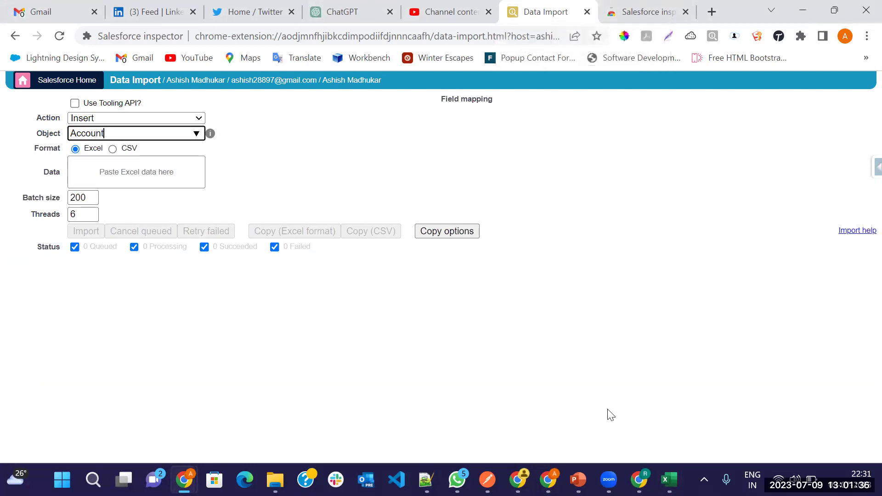
click(669, 480)
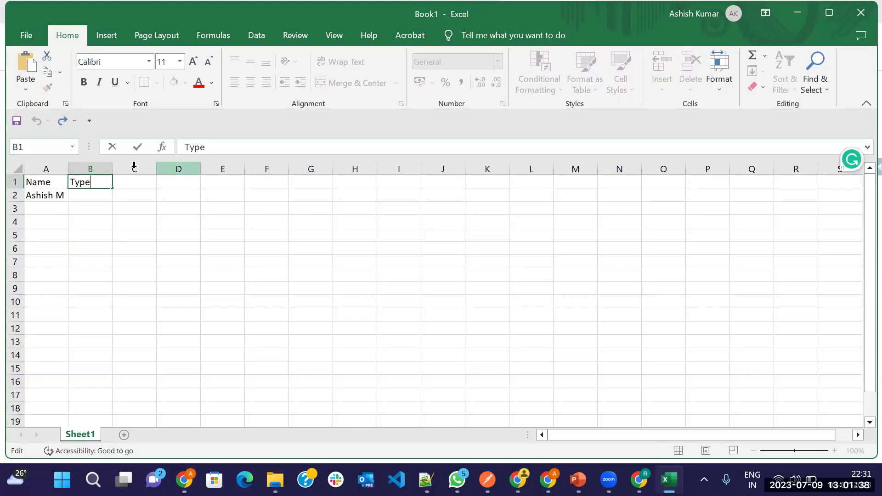
key(BackSpace)
key(BackSpace)
key(BackSpace)
key(BackSpace)
text(Rating)
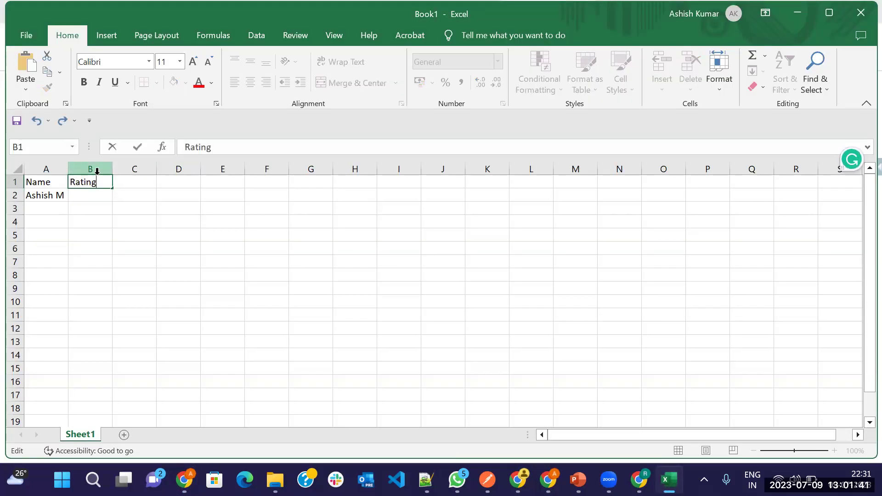
click(81, 197)
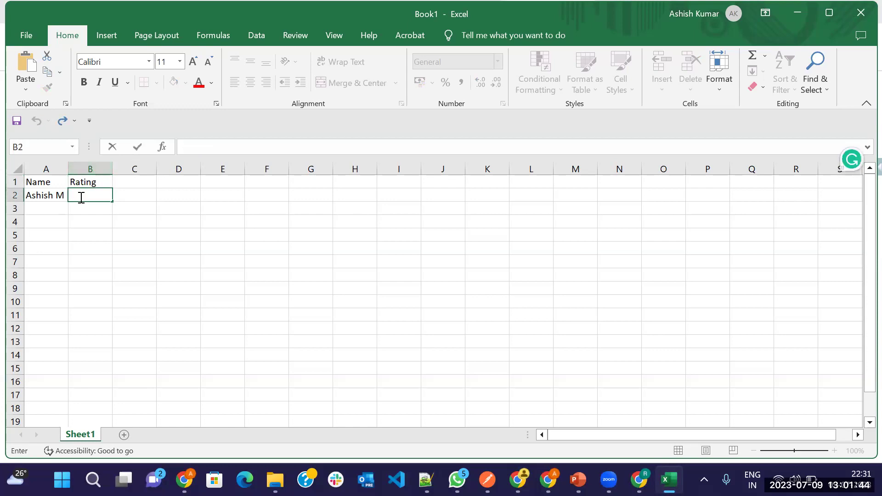
Rate the first person Cold, add Test M rated Hot, and copy A1:B3
text(Cold)
click(37, 210)
text(T)
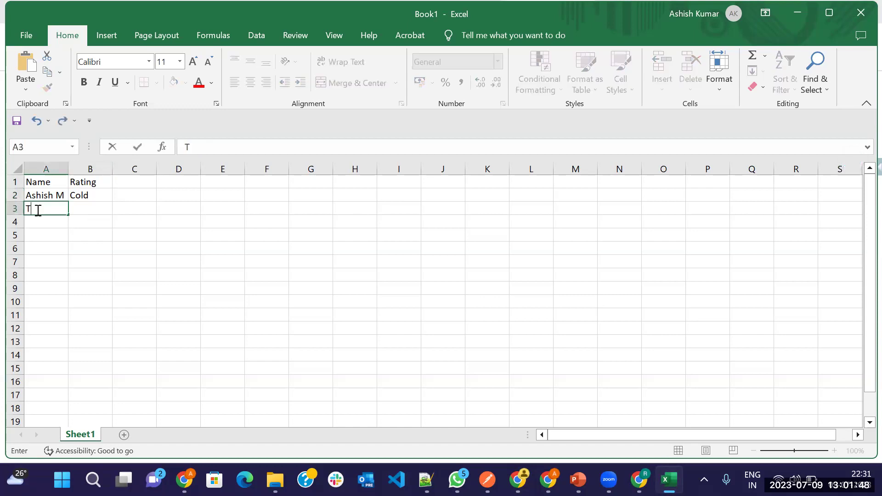
text(est M)
click(103, 210)
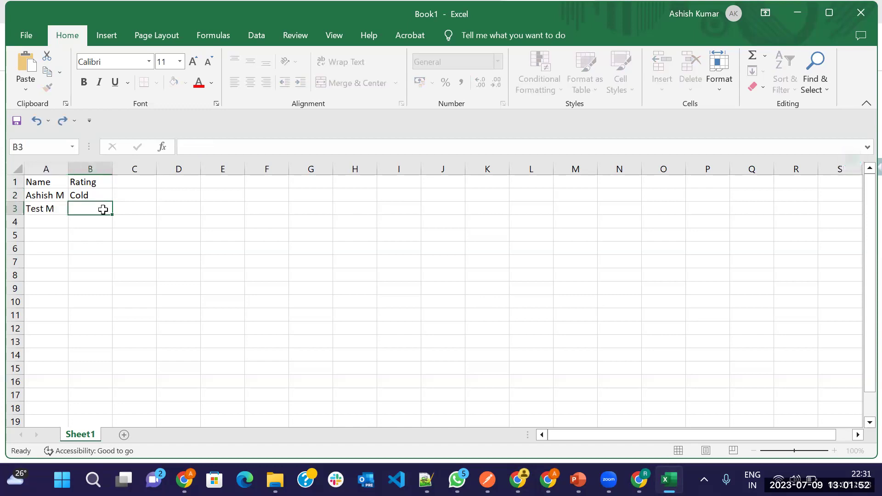
text(Hot)
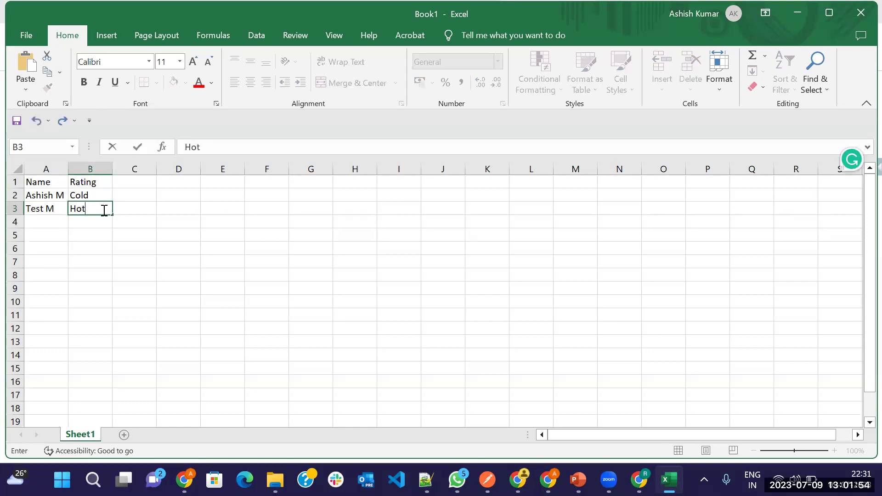
click(57, 232)
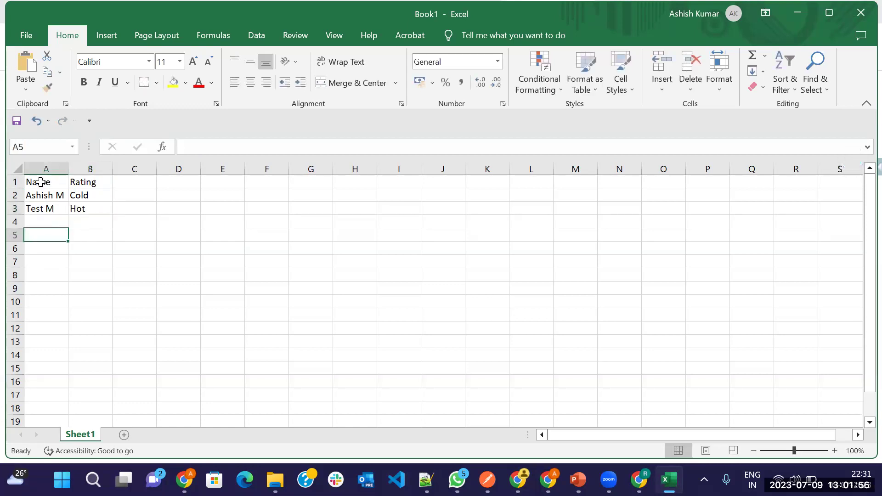
drag(41, 182, 91, 208)
key(ctrl+c)
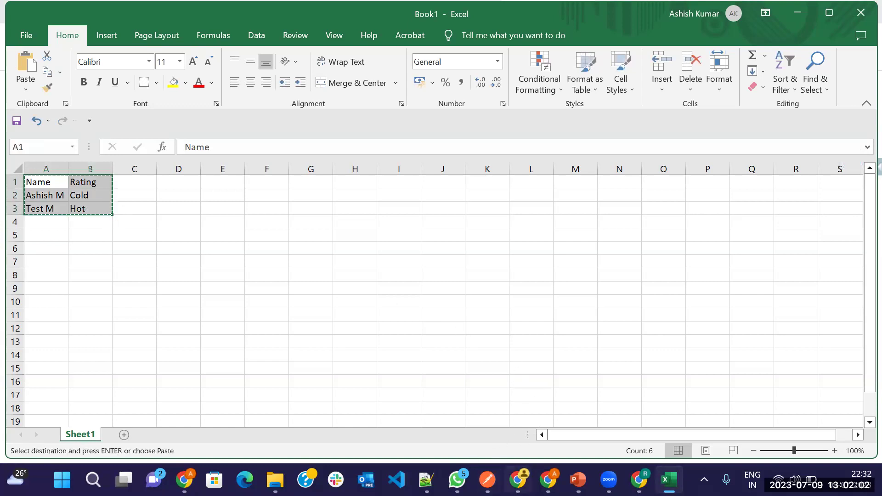
Paste the copied Excel rows into the Data Import data box
click(517, 479)
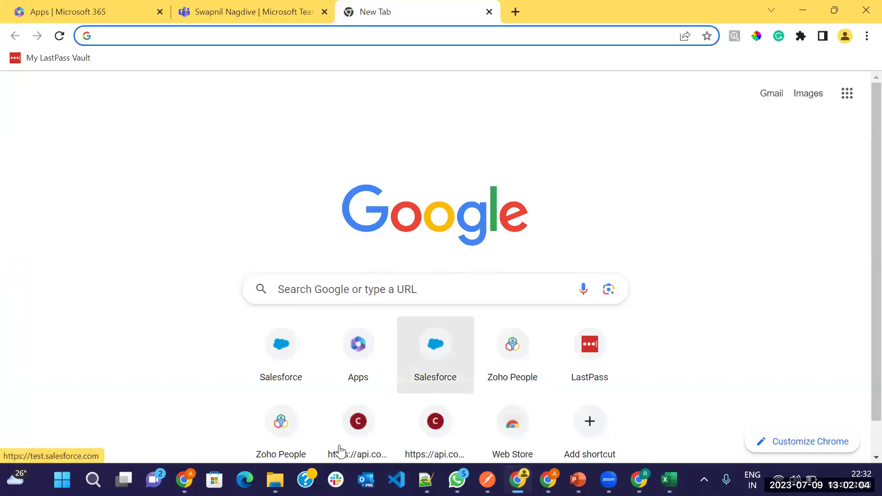
click(184, 479)
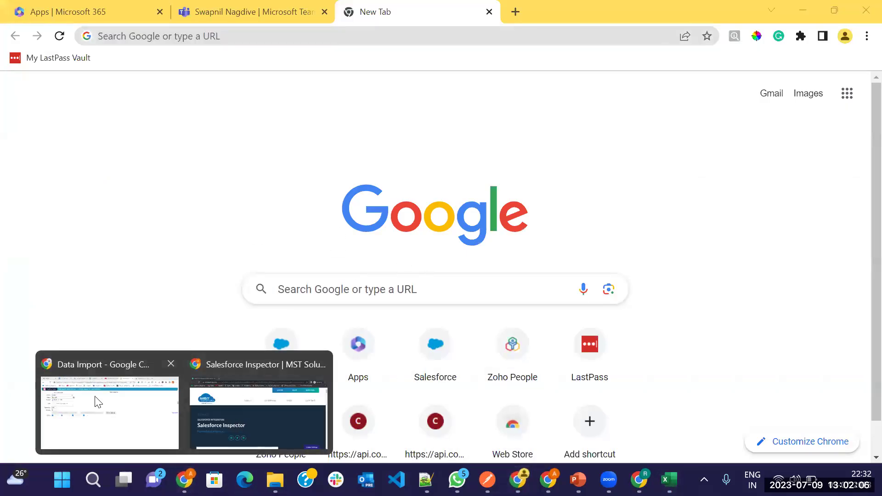
click(96, 400)
click(153, 171)
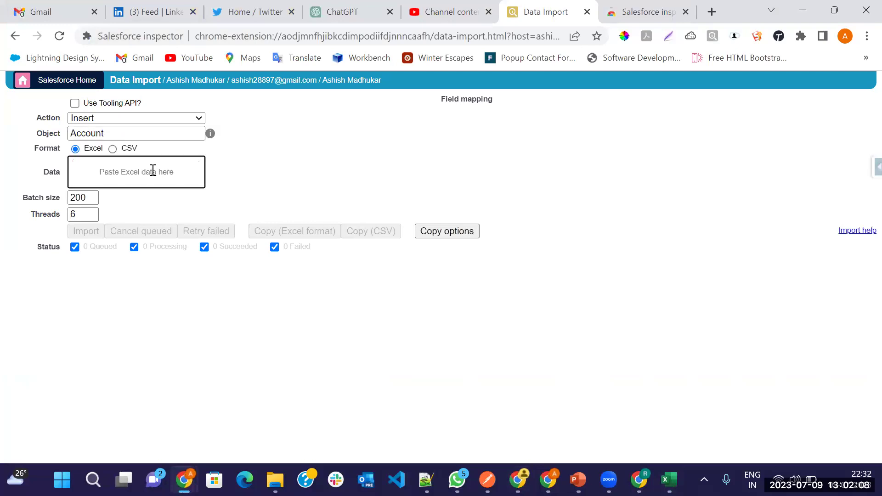
key(ctrl+v)
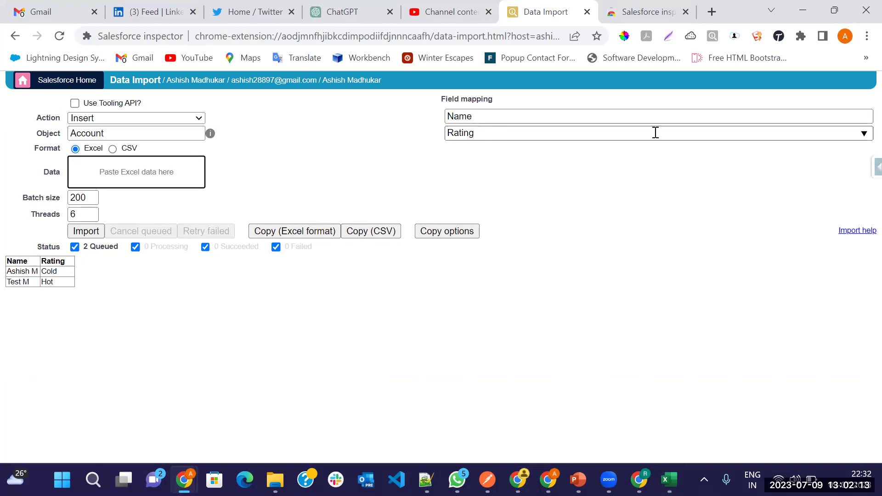
Map the second column to the Account Rating field
click(863, 134)
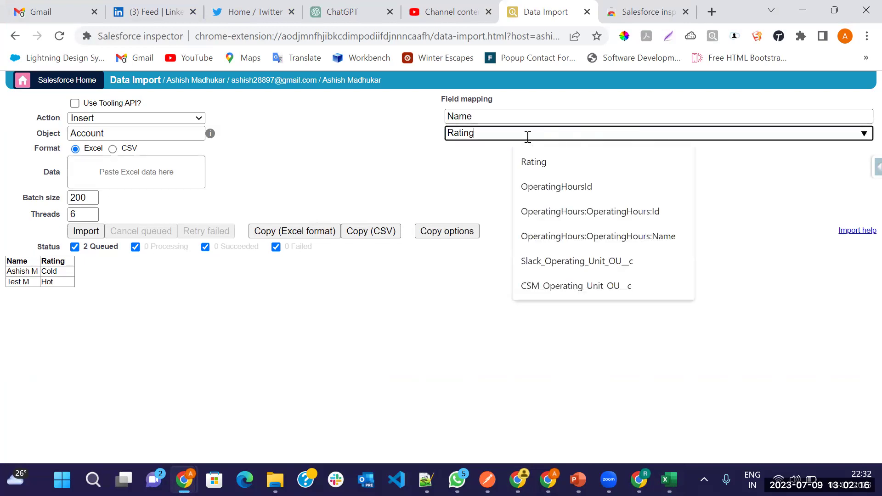
key(BackSpace)
key(BackSpace)
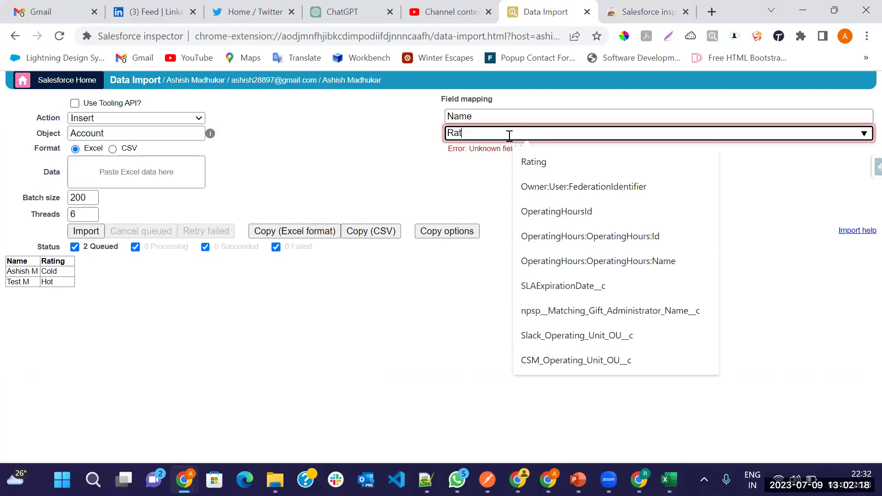
text(n)
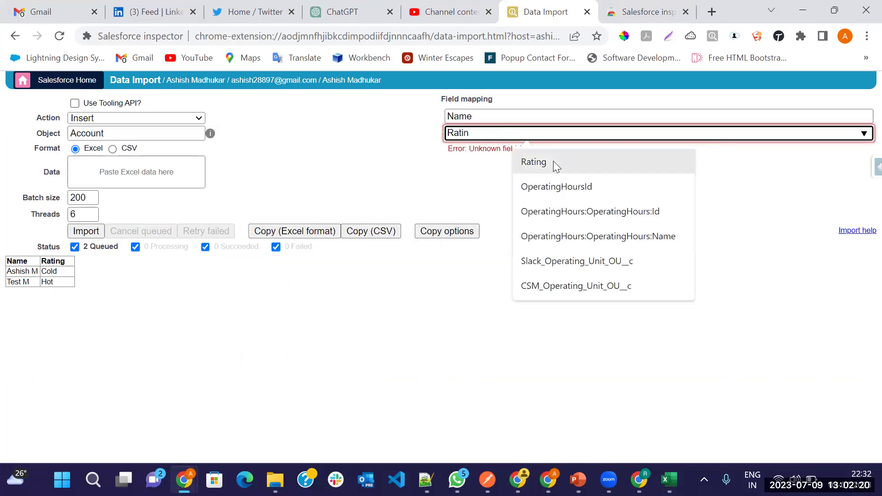
click(541, 166)
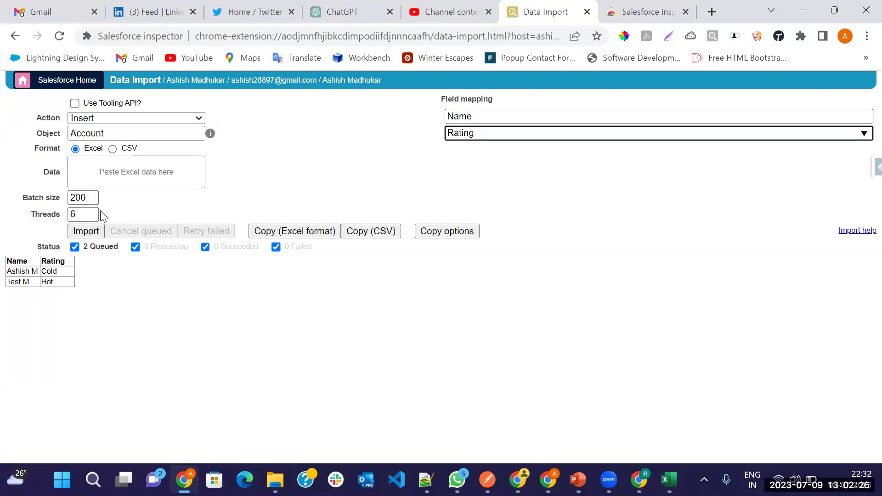
Raise the batch size to 206
mouse_move(84, 199)
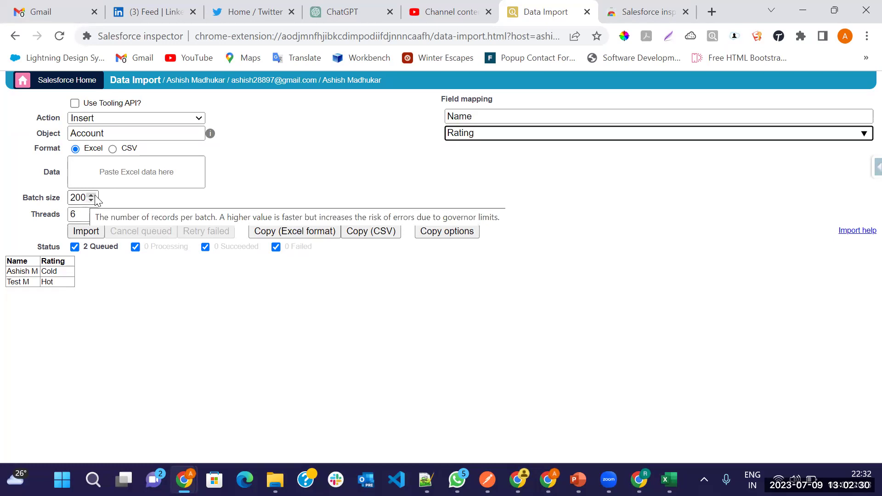
click(91, 196)
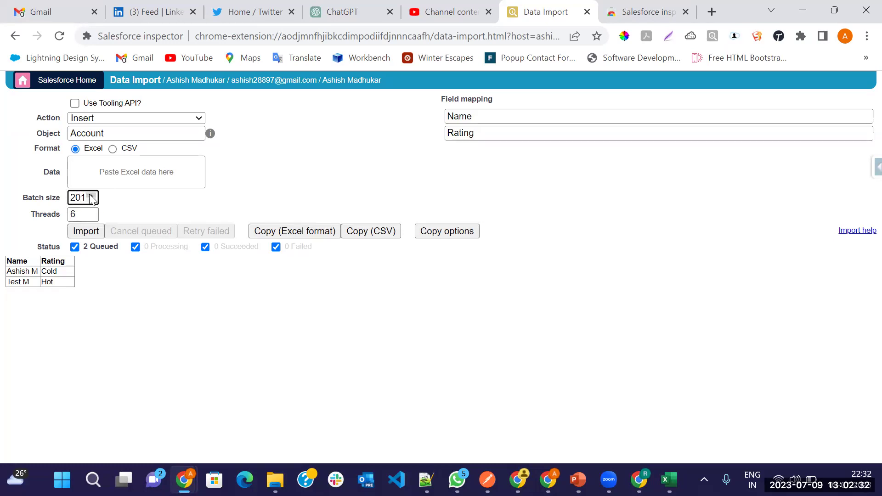
click(91, 195)
click(91, 195)
click(91, 195)
click(78, 214)
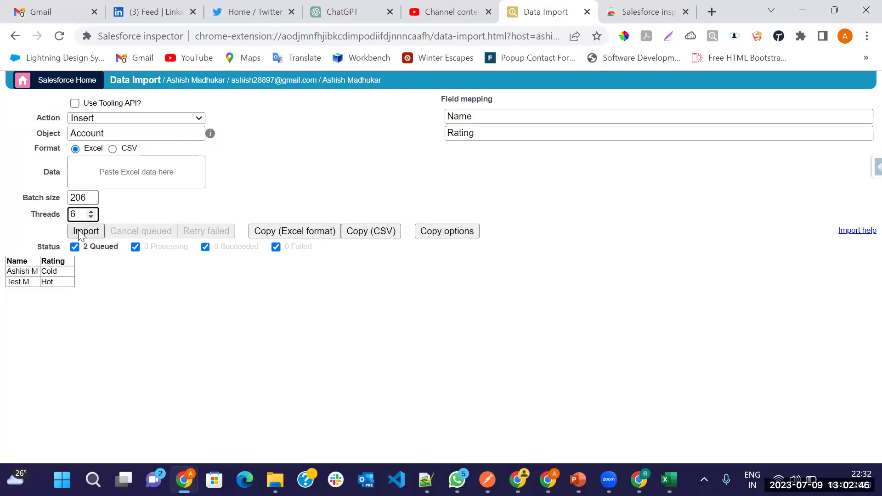
Import both Account rows, select the first record's new Id, and open the tab's menu
click(80, 234)
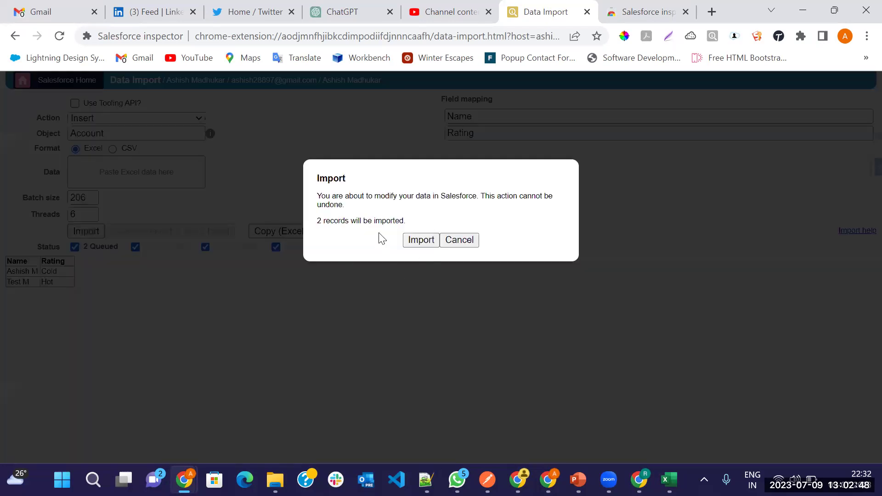
click(419, 240)
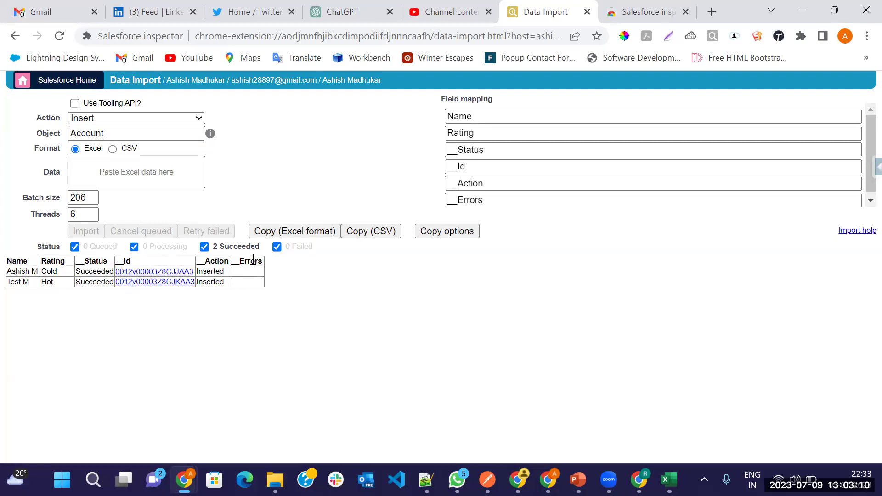
click(193, 272)
drag(194, 272, 119, 274)
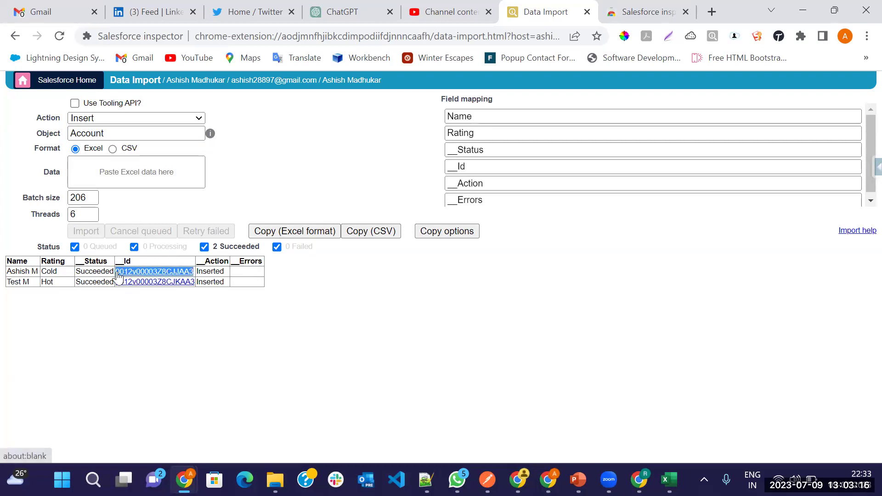
right_click(547, 14)
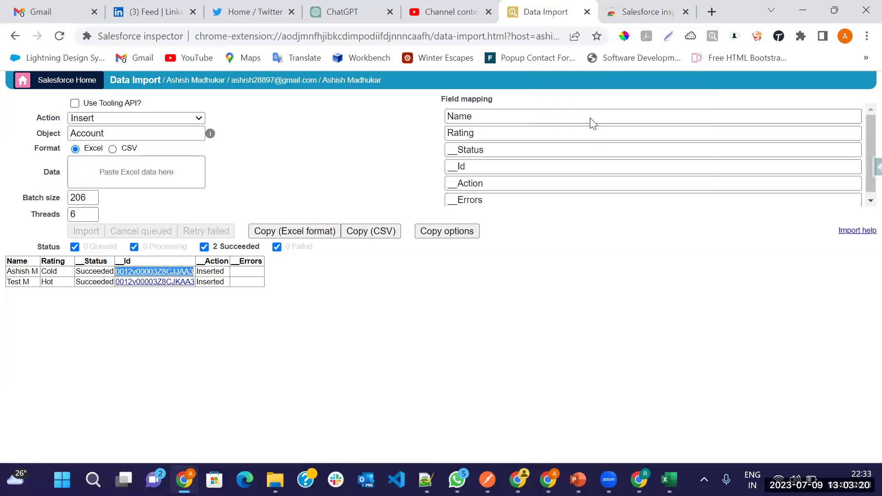
Open the Account Test 123 record from the ALL ACCOUNT list view
click(14, 37)
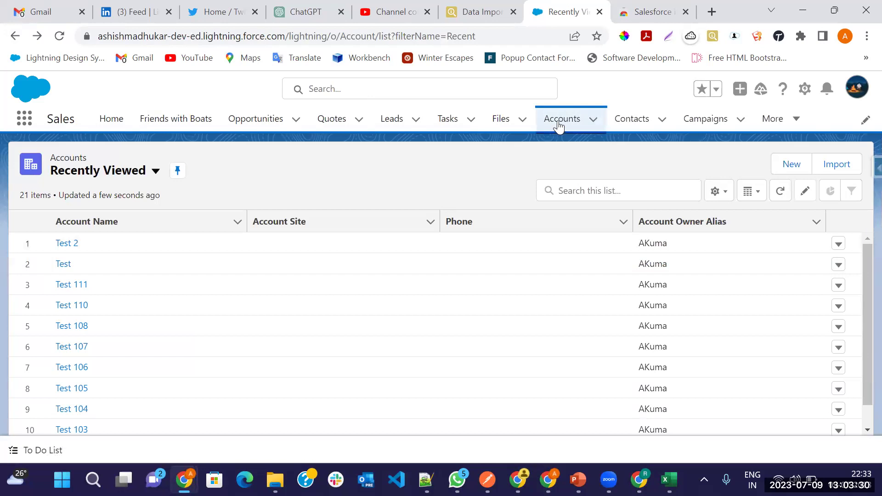
click(558, 128)
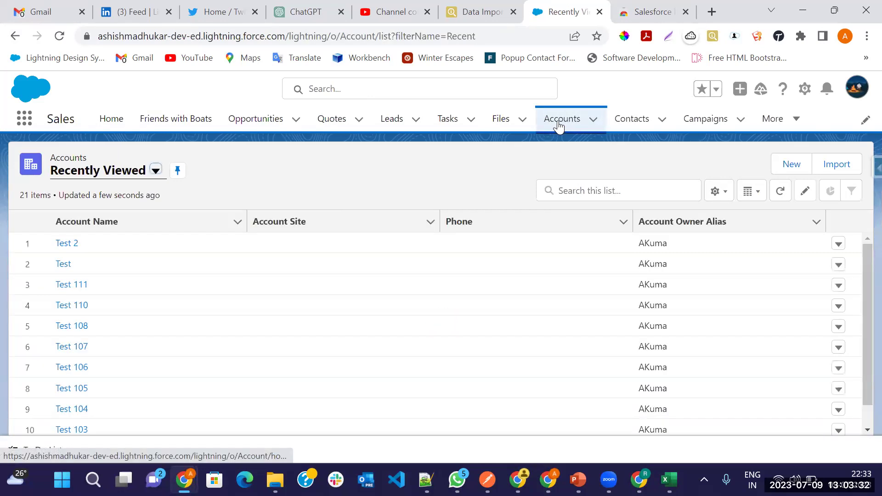
click(156, 170)
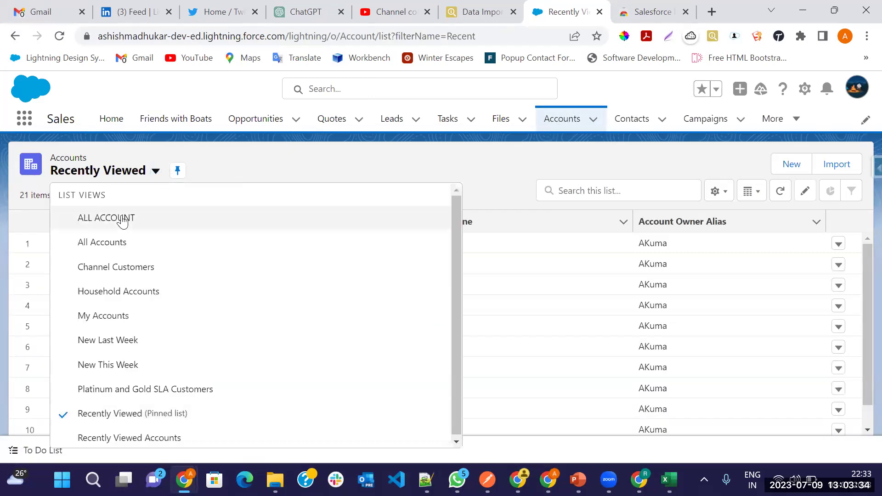
click(94, 217)
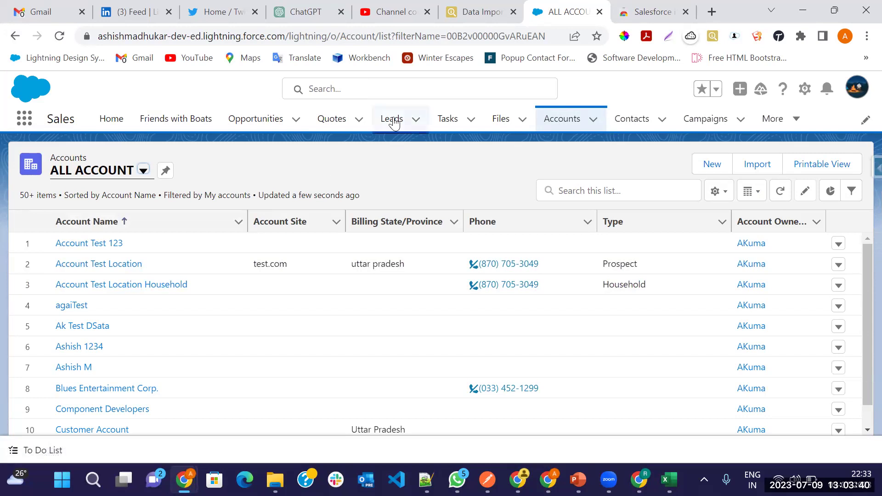
click(92, 243)
Paste the copied Id into the address to load the newly imported account
double_click(414, 37)
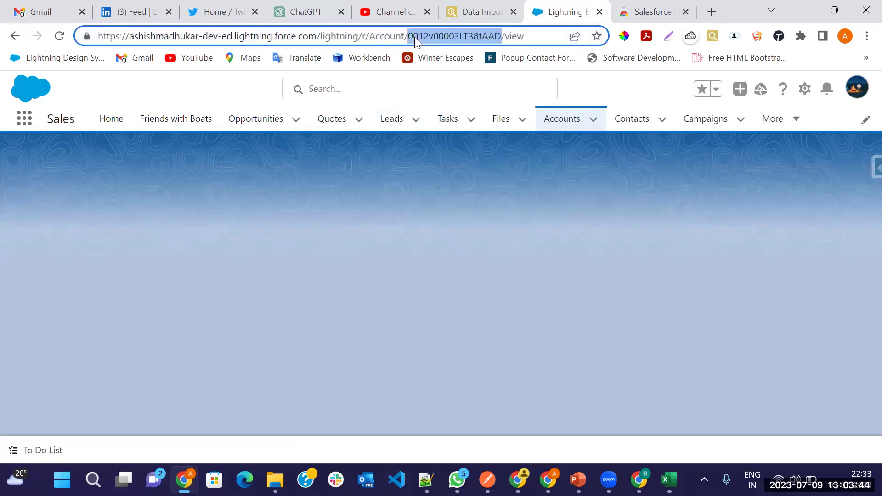
key(ctrl+v)
key(Return)
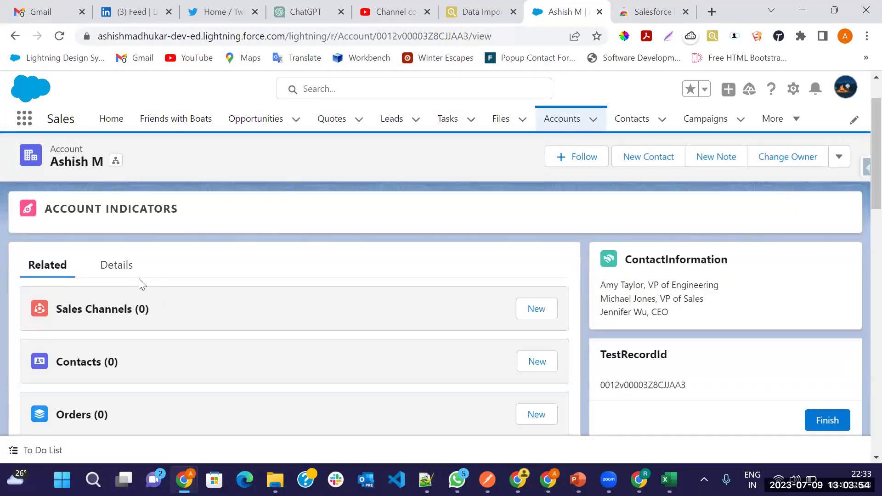
Confirm the account's Rating is Cold in Details, then return to the Data Import results
click(114, 268)
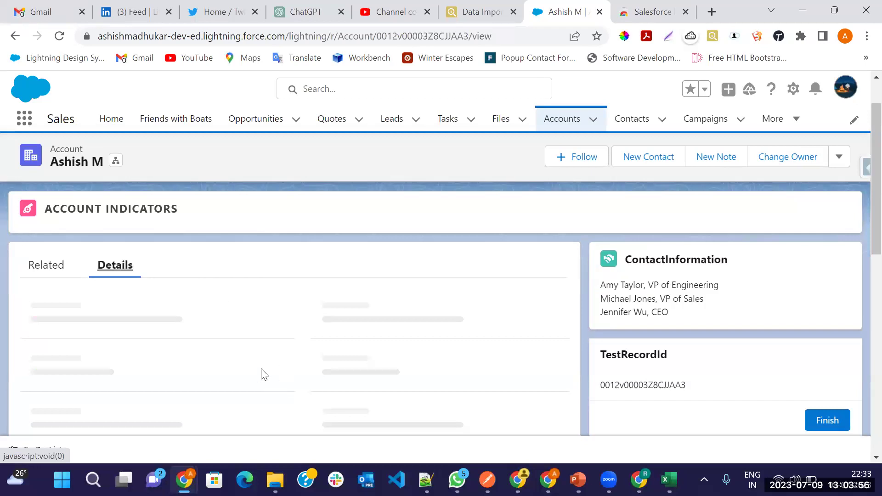
scroll(264, 374, down, 3)
scroll(264, 374, down, 20)
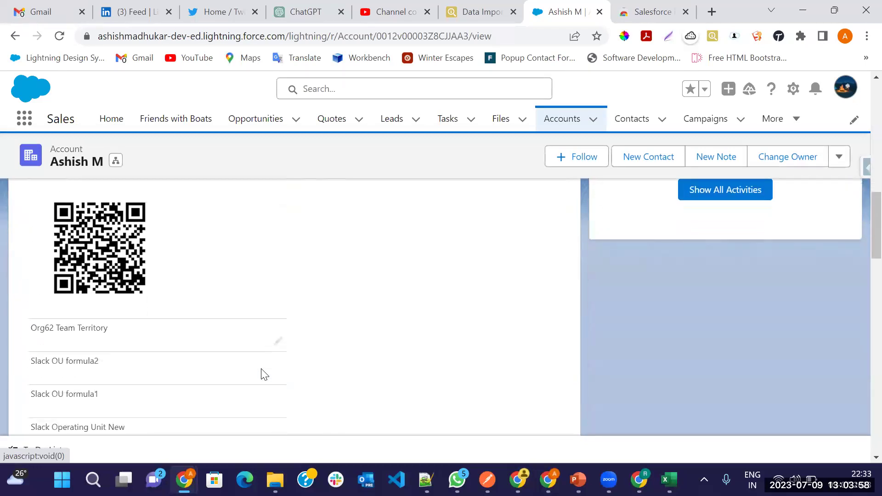
scroll(264, 374, up, 5)
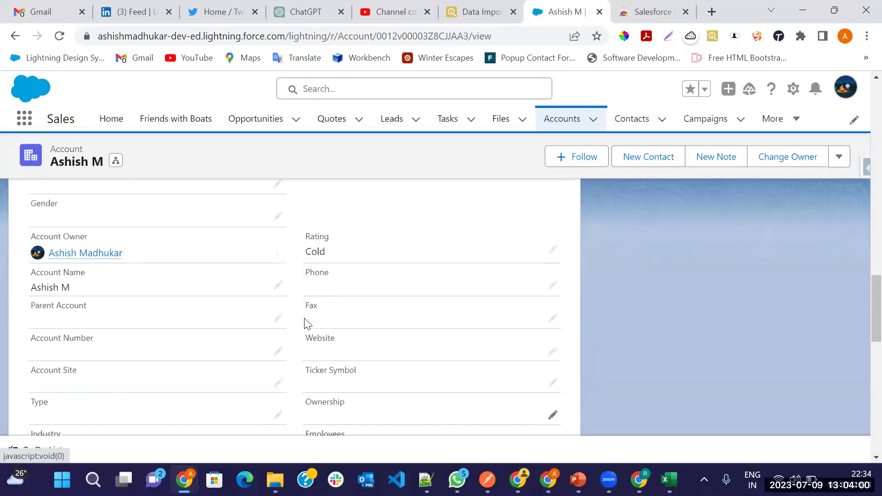
drag(305, 280, 333, 287)
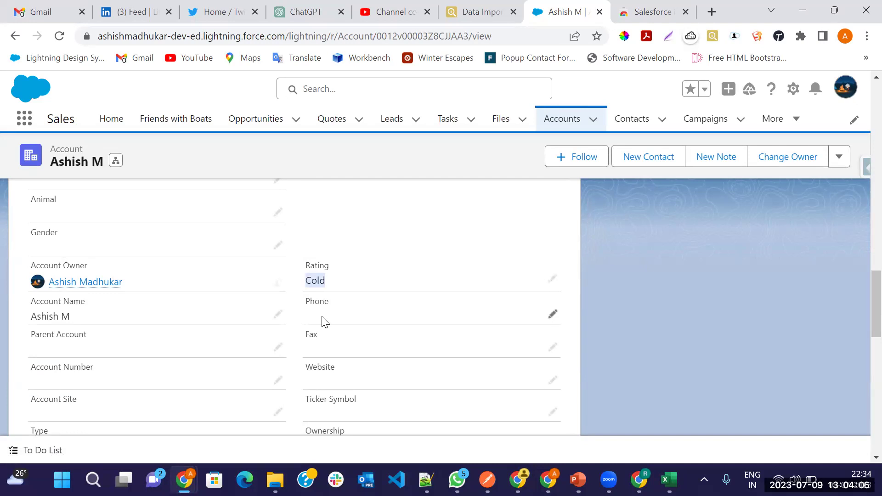
scroll(334, 142, down, 5)
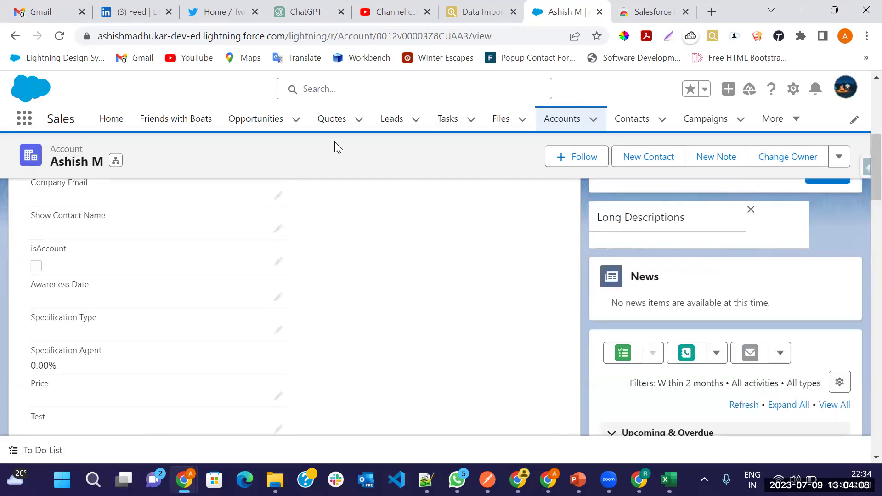
click(493, 7)
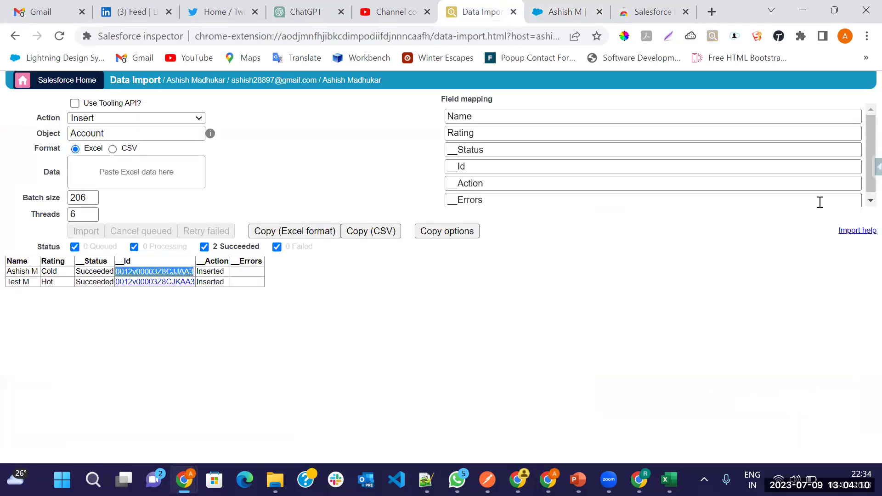
Open Org Limits and scroll the gauges, including Data Storage 60% and File Storage 65%
click(875, 168)
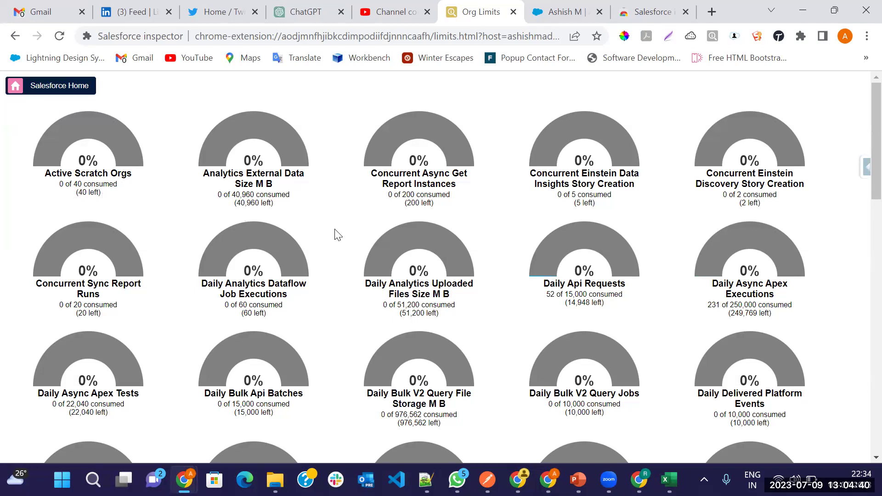
scroll(358, 250, down, 5)
scroll(357, 250, down, 5)
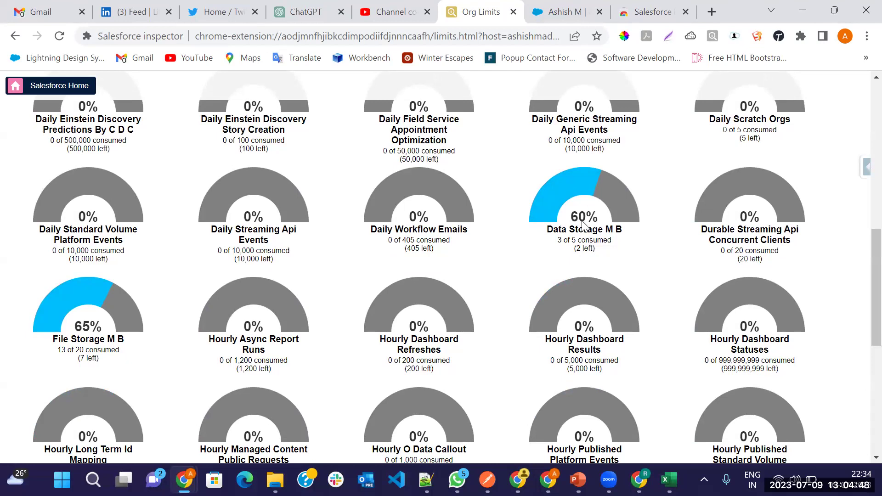
scroll(261, 309, down, 1)
scroll(115, 288, down, 1)
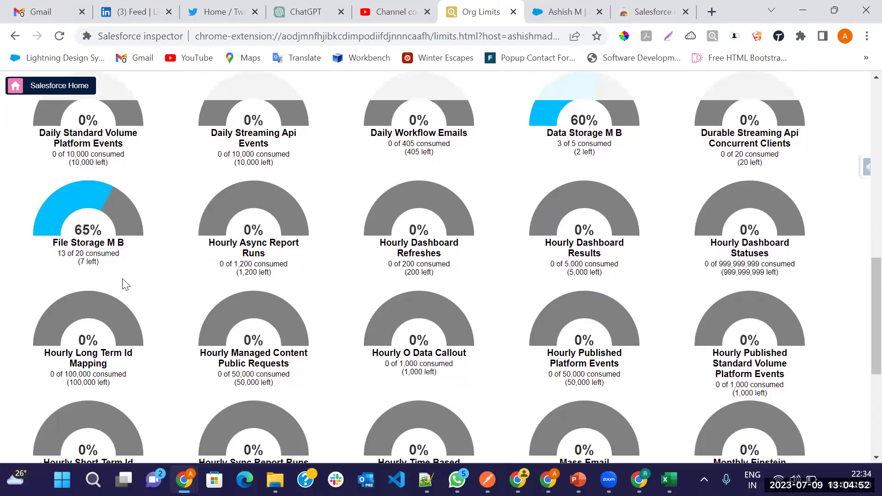
scroll(122, 280, down, 2)
scroll(200, 292, down, 4)
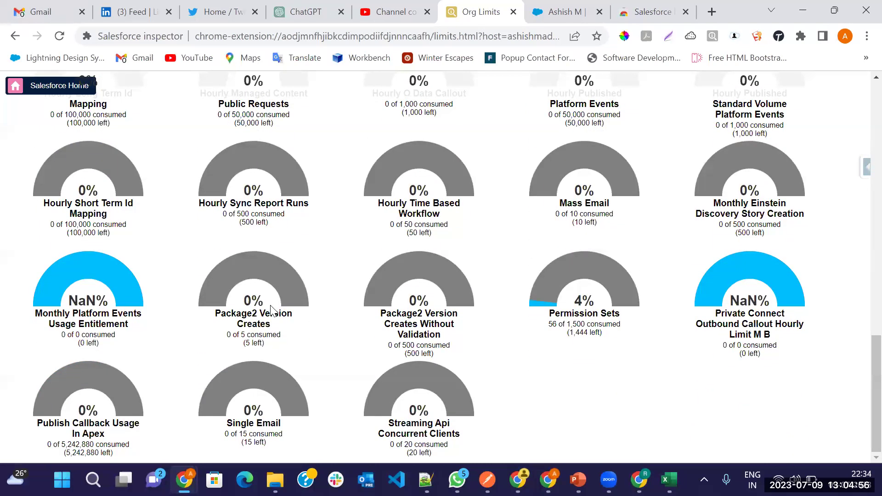
scroll(252, 315, up, 3)
scroll(252, 314, down, 3)
scroll(282, 281, up, 15)
scroll(284, 285, up, 3)
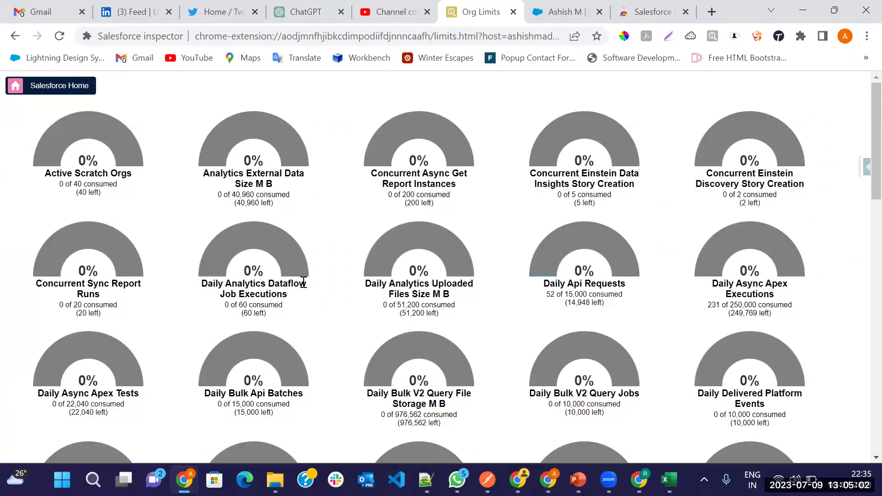
Go back to Data Import and open Download Metadata from the Inspector panel
click(15, 37)
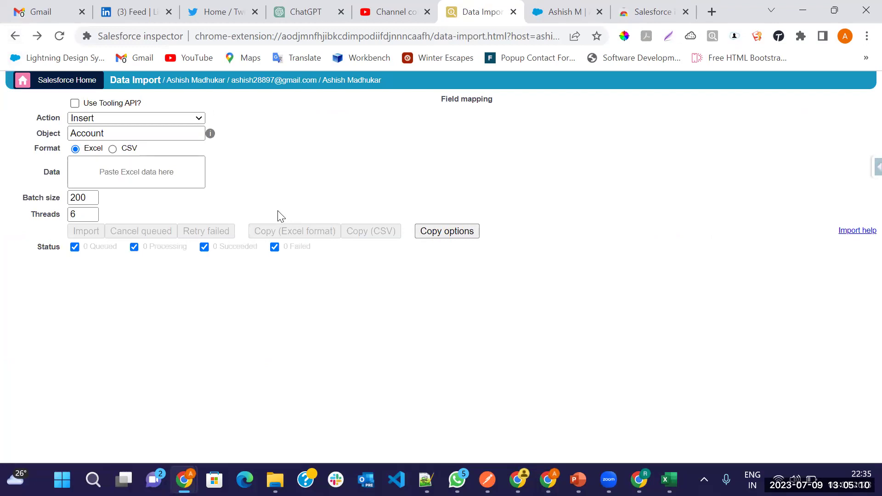
click(869, 168)
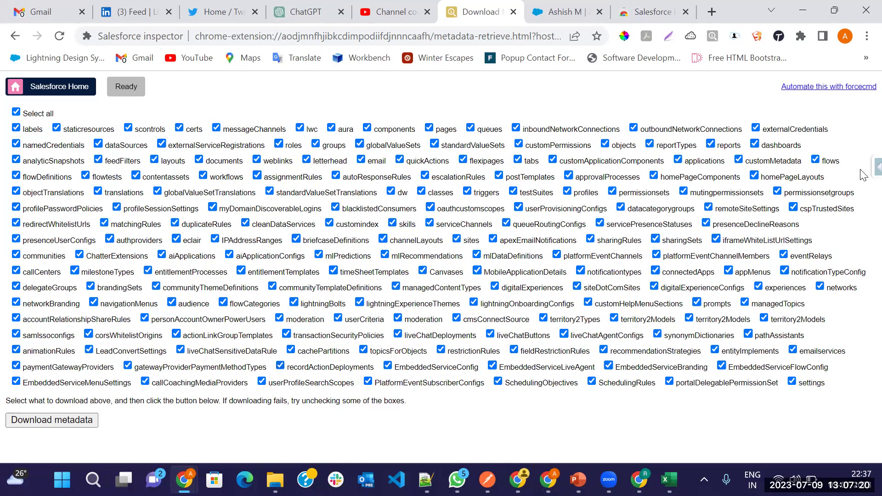
Open Explore API from the Inspector panel and scroll the v58.0 resource list
click(875, 168)
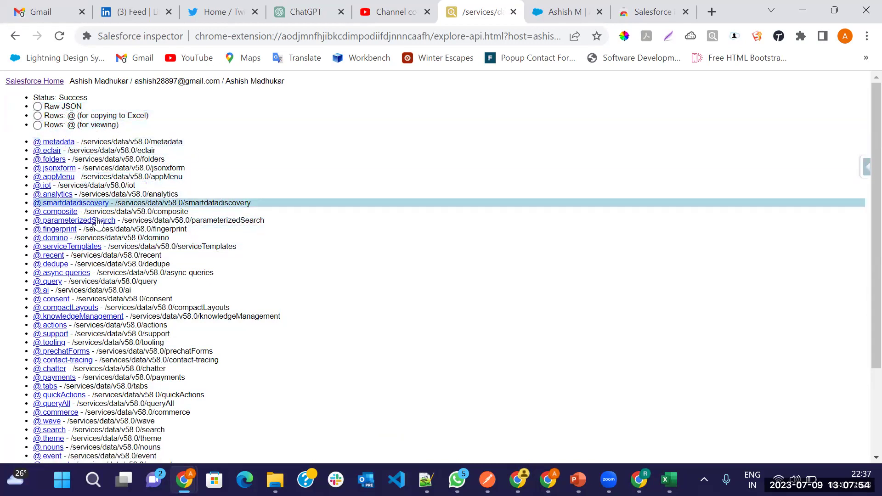
scroll(95, 225, down, 3)
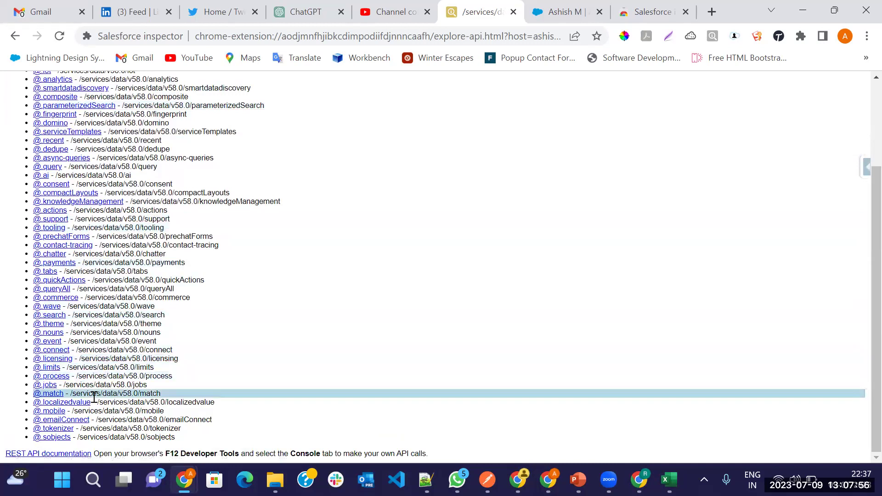
scroll(121, 308, up, 3)
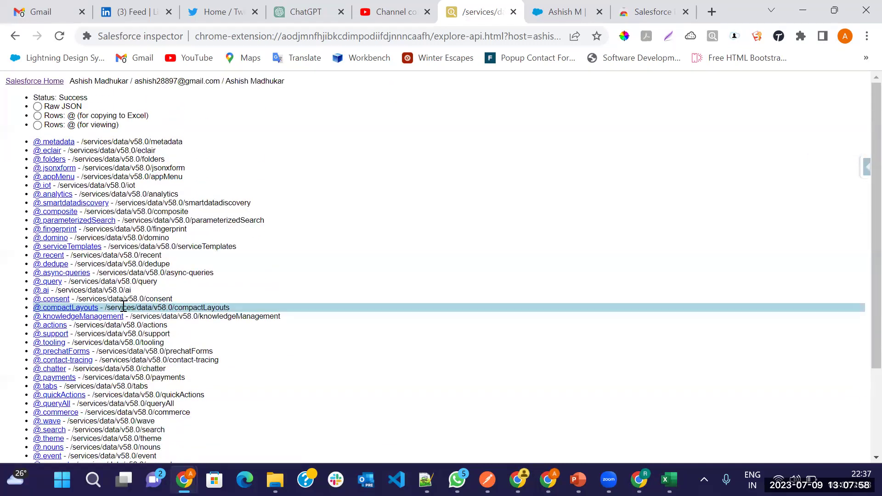
scroll(119, 261, down, 3)
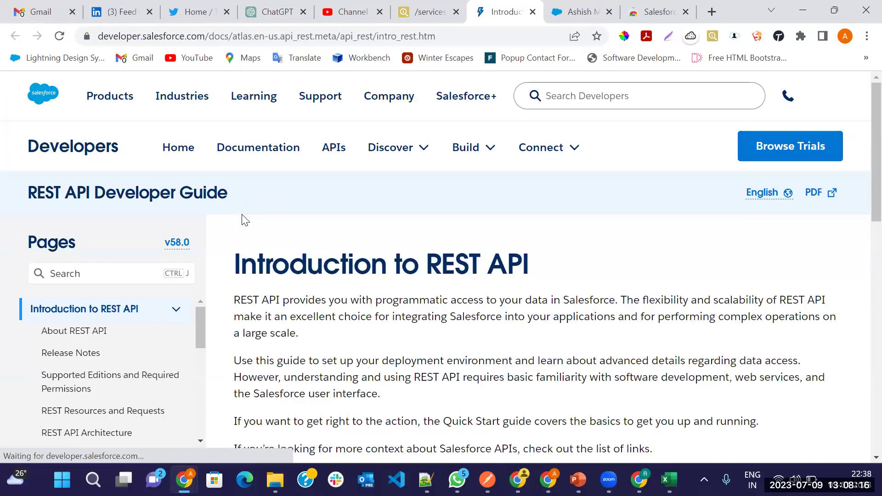
Skim the Introduction to REST API guide, then step back through explorer and metadata pages to Data Import
scroll(394, 331, down, 2)
scroll(392, 380, up, 2)
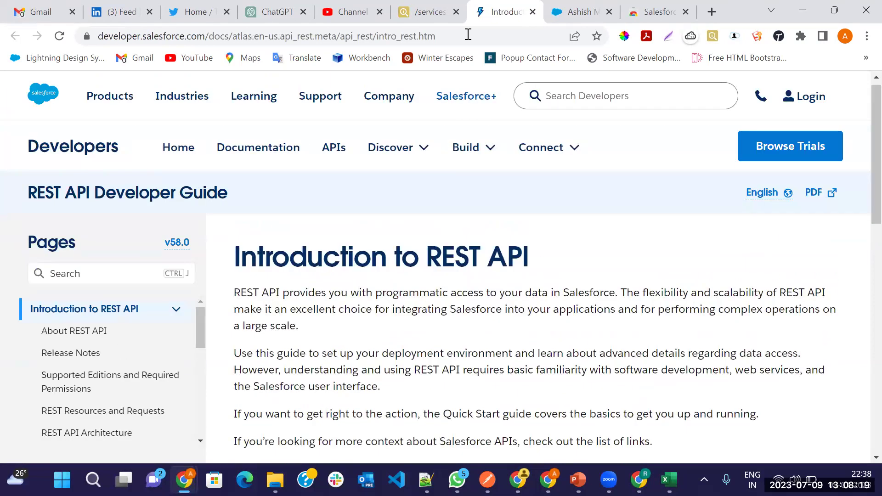
click(430, 12)
click(15, 36)
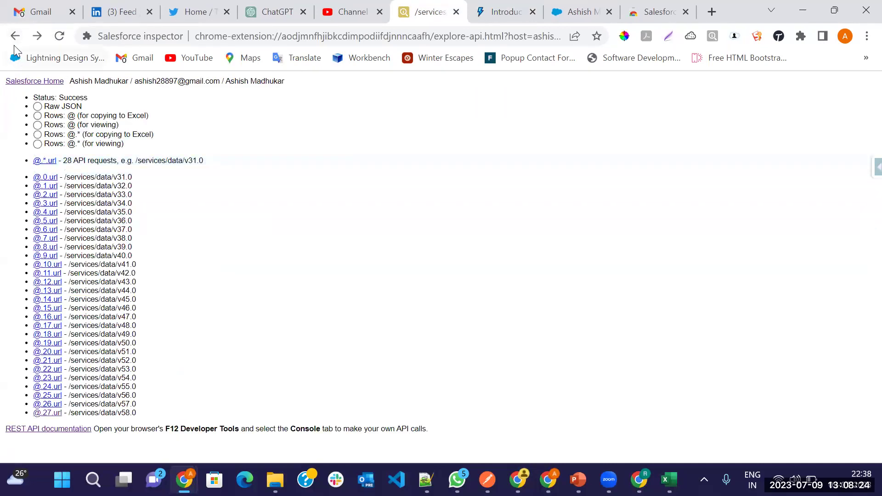
click(15, 39)
click(14, 40)
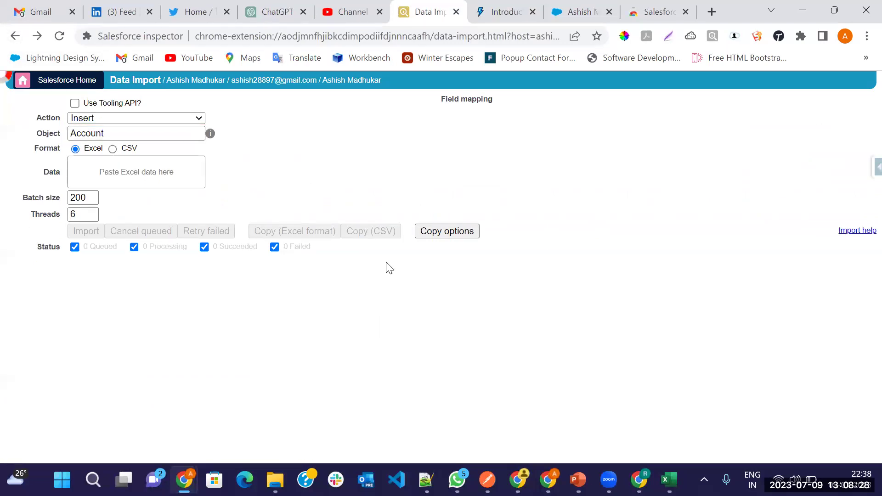
Change the Data Import action from Insert to Delete
click(92, 118)
click(100, 140)
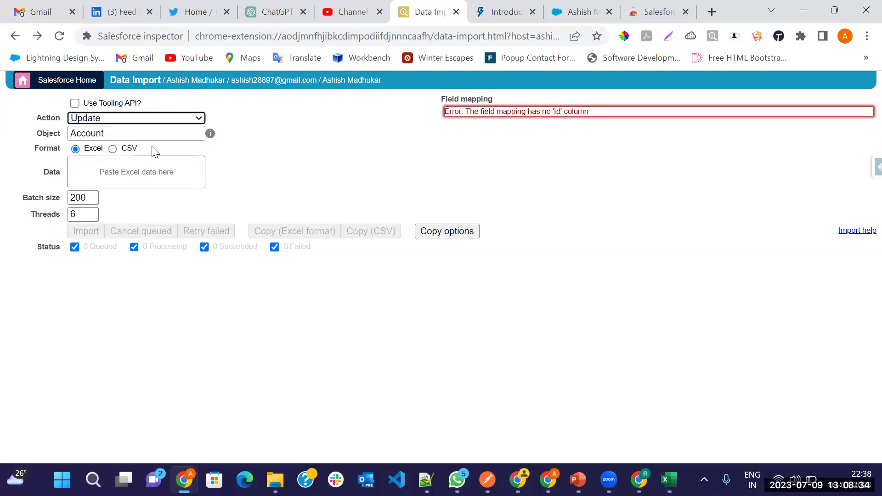
click(94, 119)
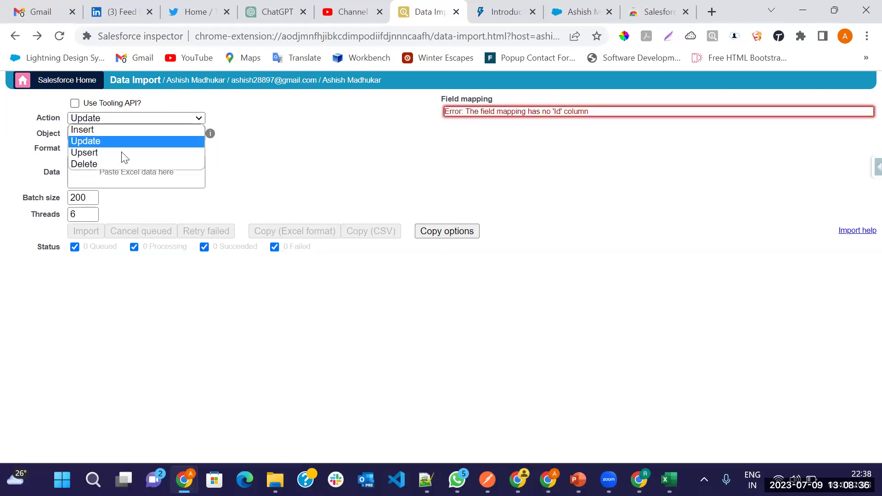
click(89, 163)
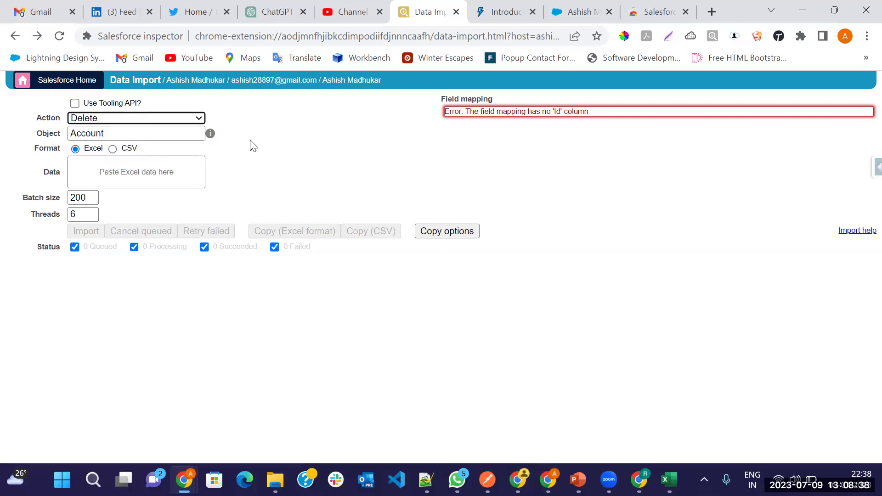
Select the record Id in the Account page's address, then bring Excel's Book1 forward
click(578, 12)
scroll(120, 217, up, 7)
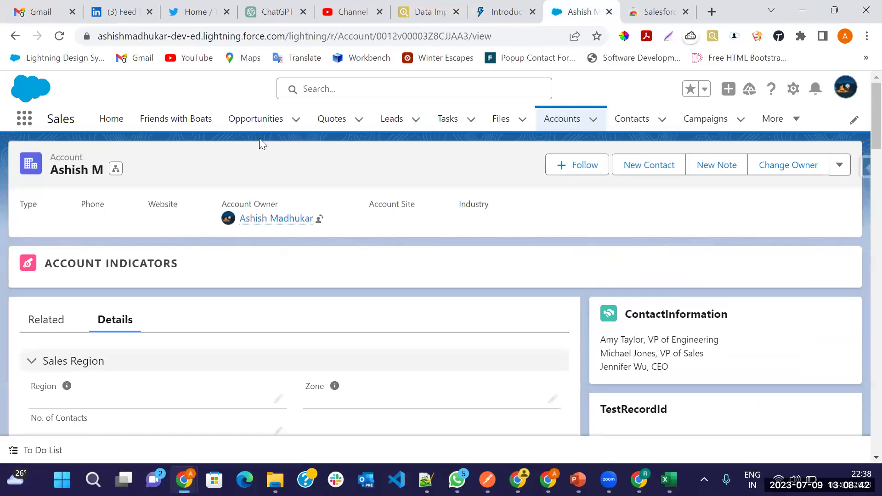
double_click(395, 35)
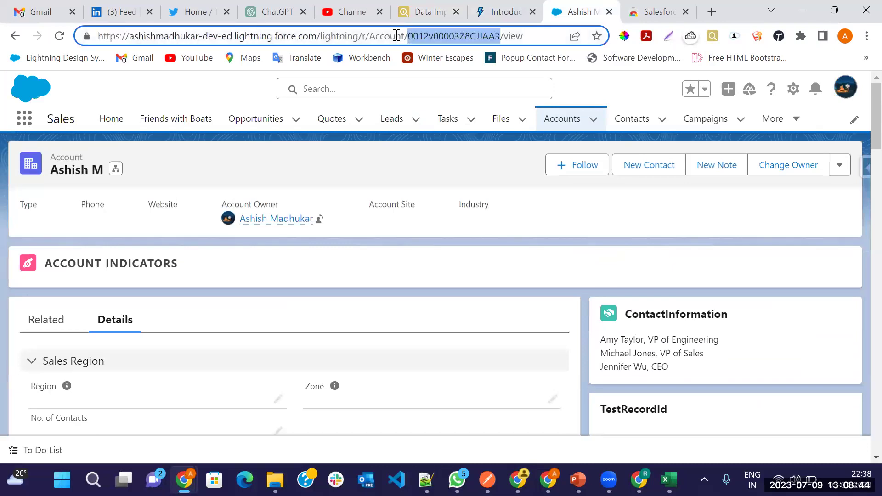
click(669, 480)
Replace the A1 header Name with Id and paste the copied record Id into A2
click(104, 184)
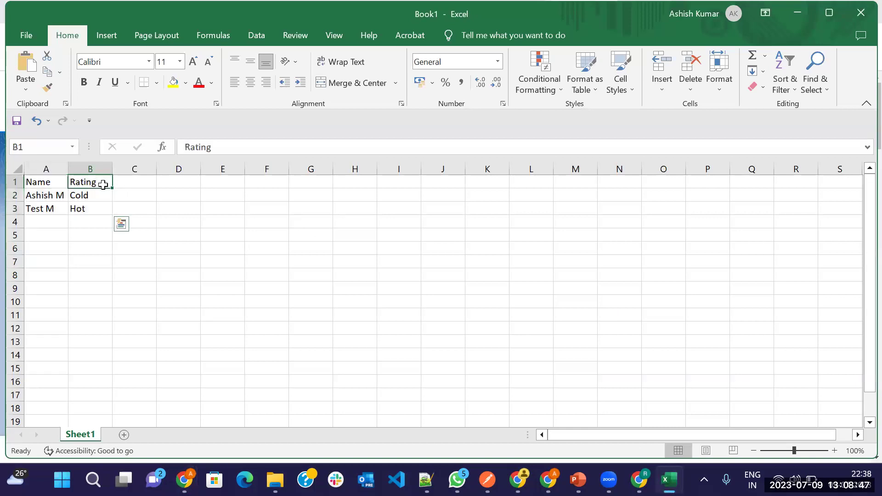
click(42, 185)
key(BackSpace)
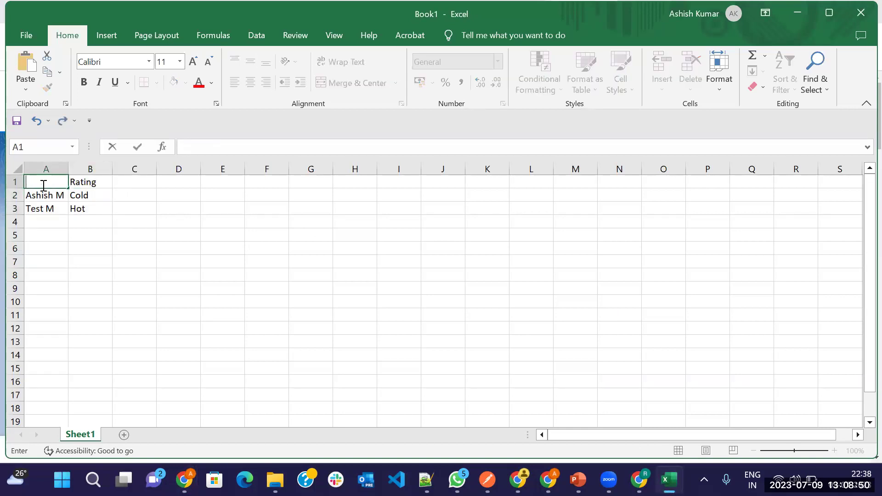
text(Id)
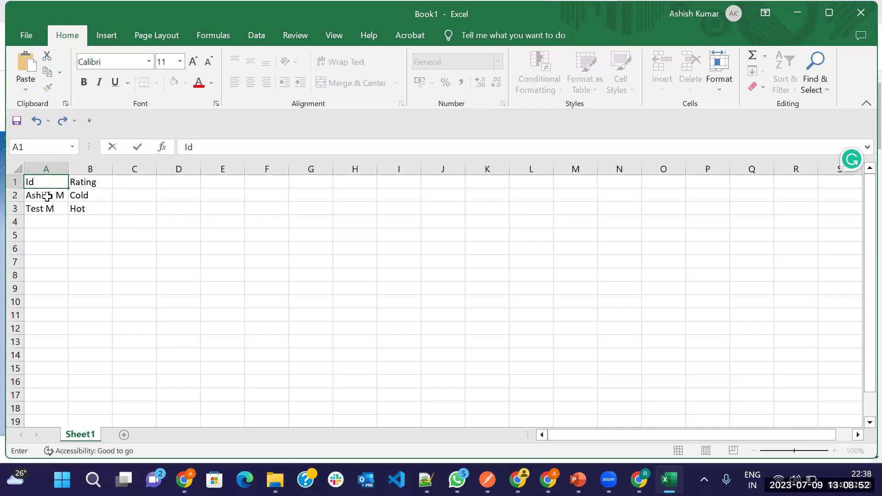
double_click(48, 196)
text(0012\u000032BC1AA3)
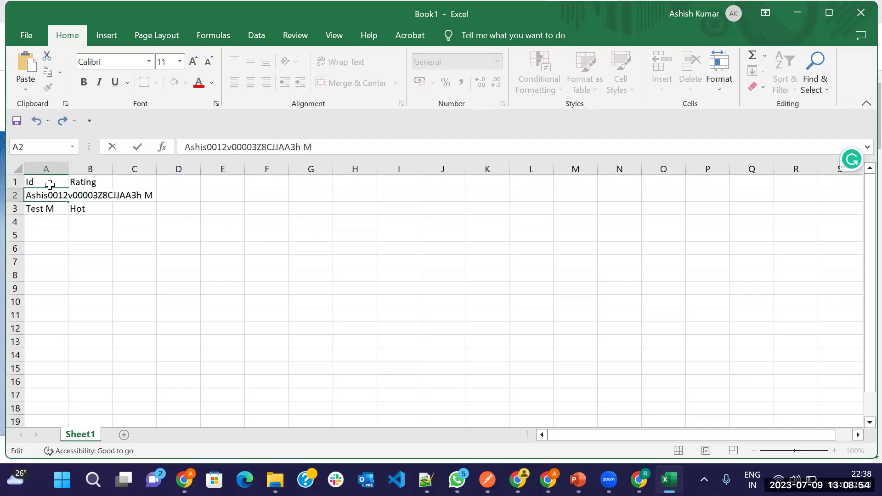
click(46, 182)
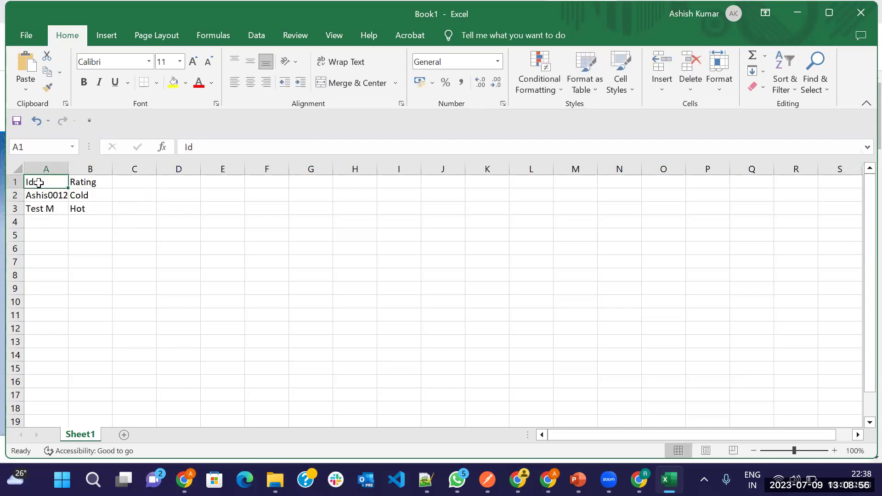
Copy cells A1:A2 and return to the Salesforce browser window
drag(39, 180, 40, 194)
key(ctrl+c)
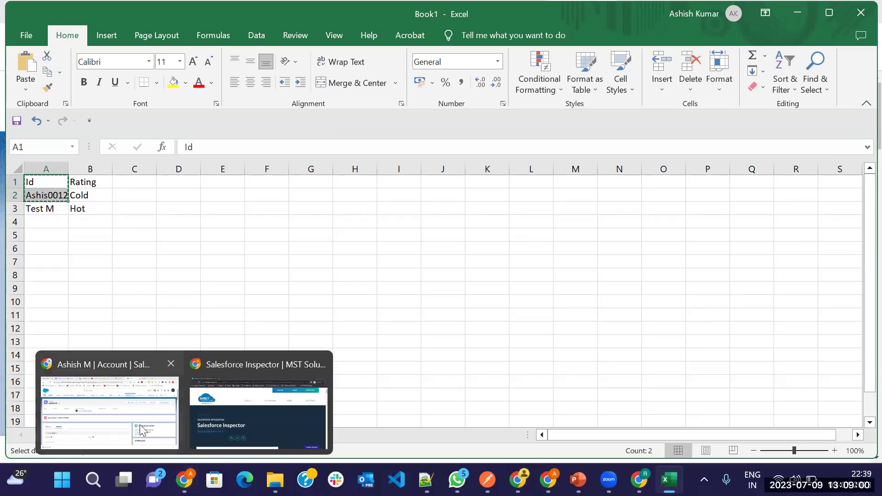
click(144, 431)
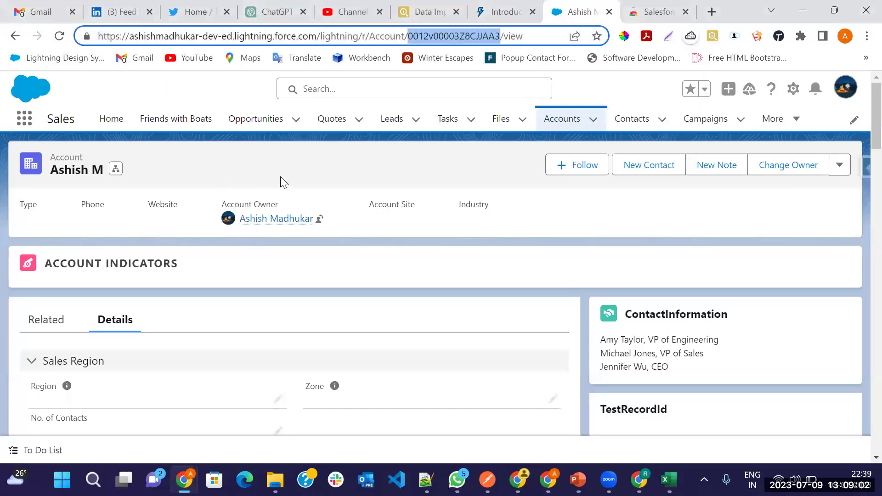
Paste the copied Id column into the Data Import data box
click(427, 12)
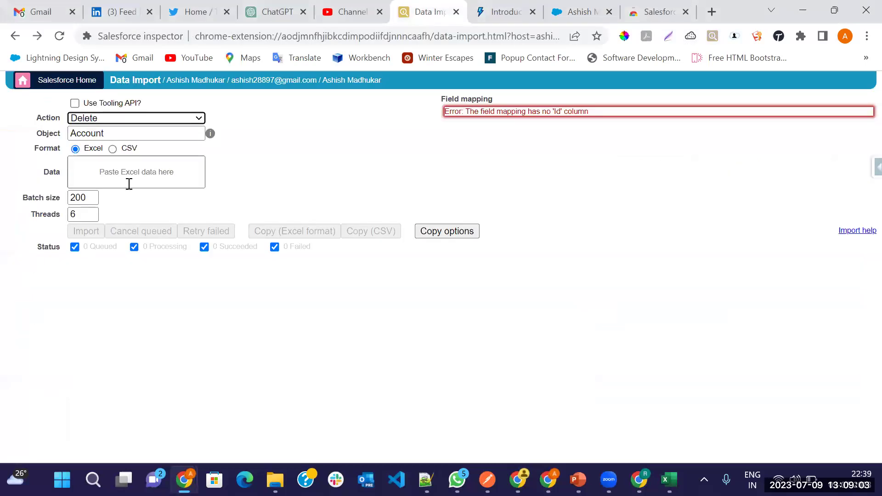
click(107, 172)
key(ctrl+v)
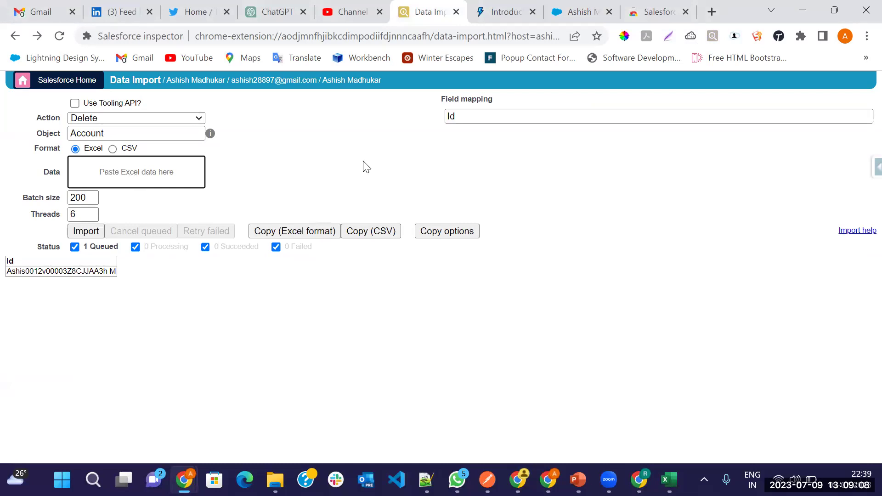
Run the Account delete import for the 1 record and inspect the bad-Id error
click(86, 232)
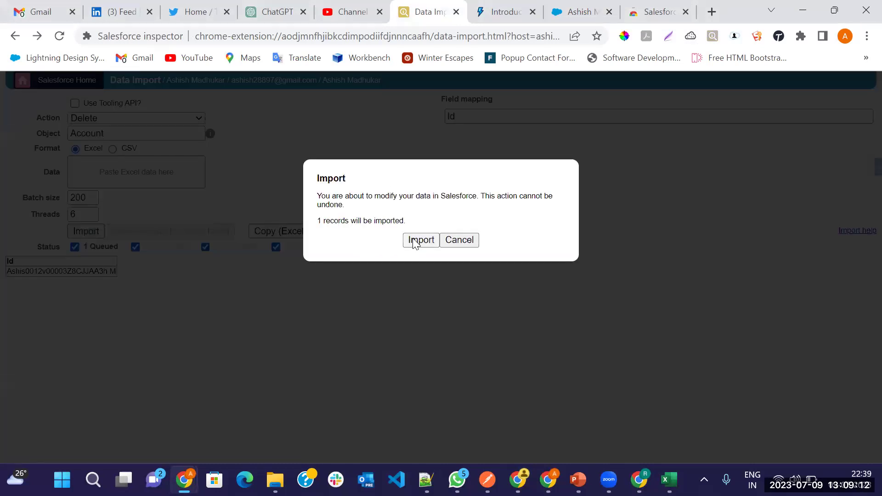
click(410, 241)
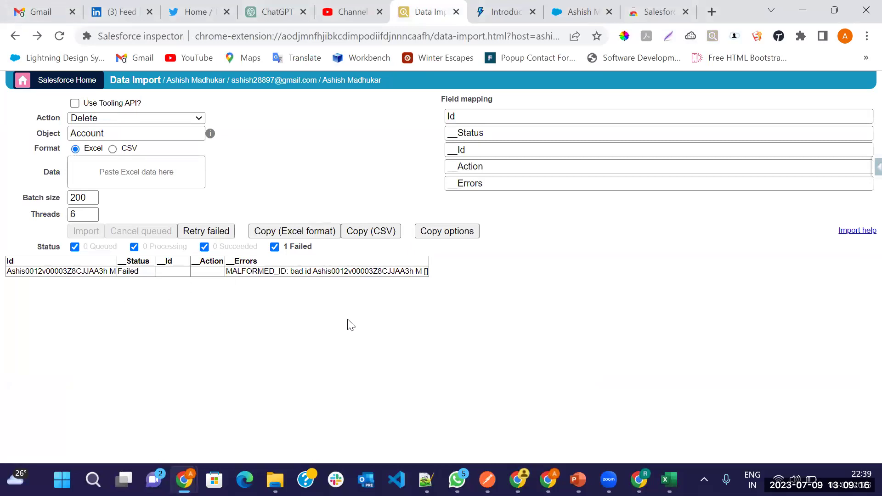
double_click(346, 271)
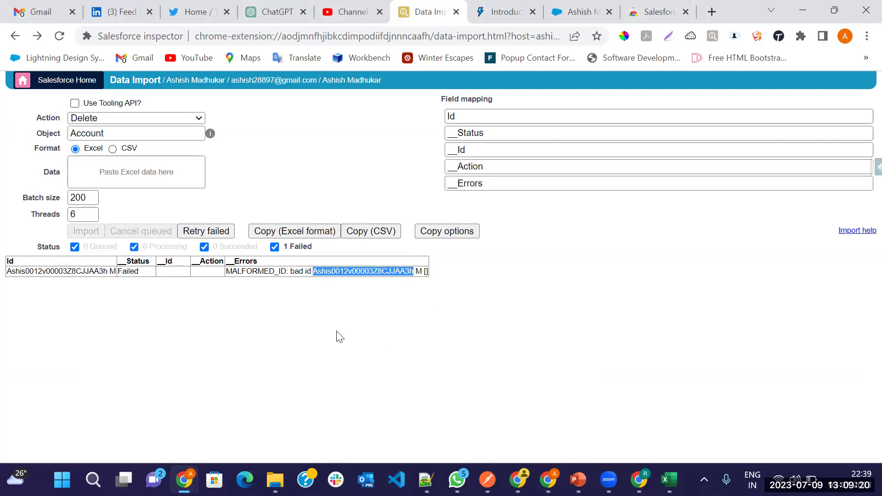
In Excel, delete the leading name text from the Id in cell A2
click(669, 479)
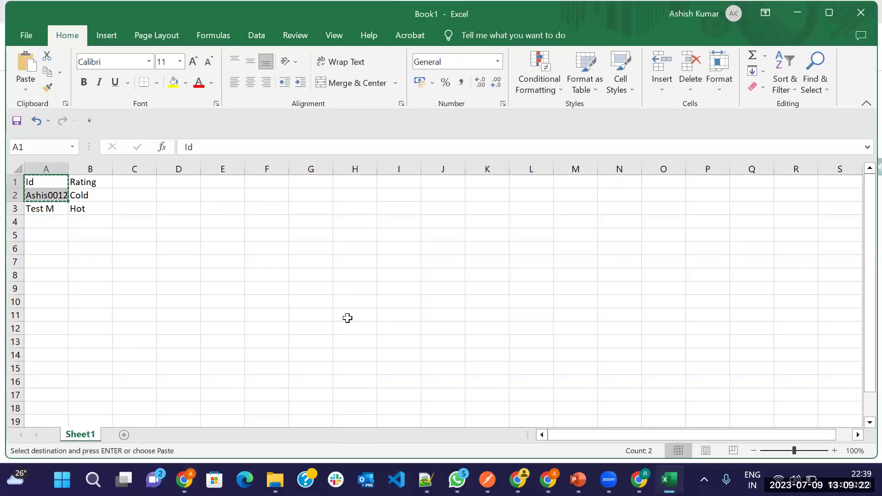
click(44, 195)
double_click(44, 195)
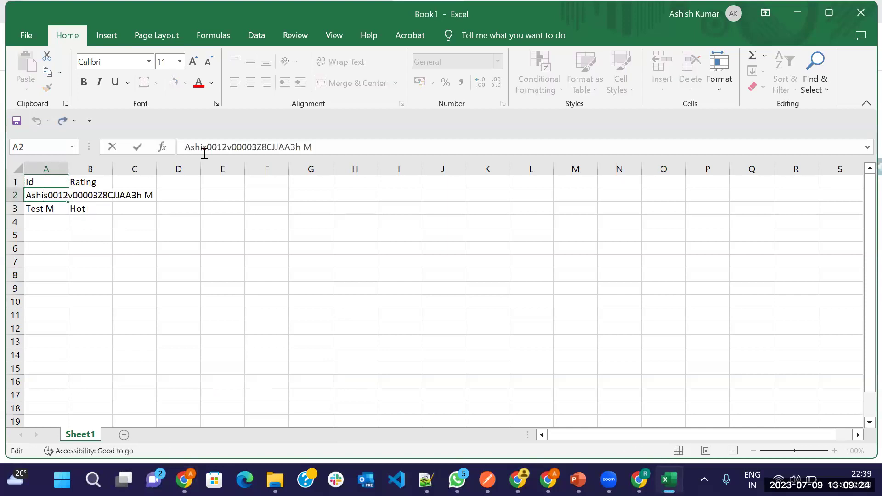
click(206, 150)
key(BackSpace)
key(BackSpace)
key(BackSpace)
key(BackSpace)
key(BackSpace)
click(133, 196)
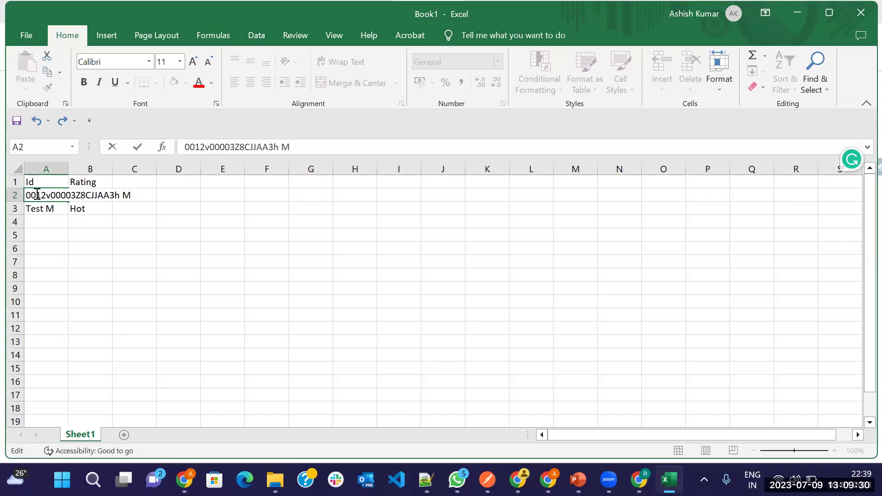
click(51, 207)
Copy A1:A2 and switch back to the Data Import page
click(48, 184)
drag(48, 185, 47, 196)
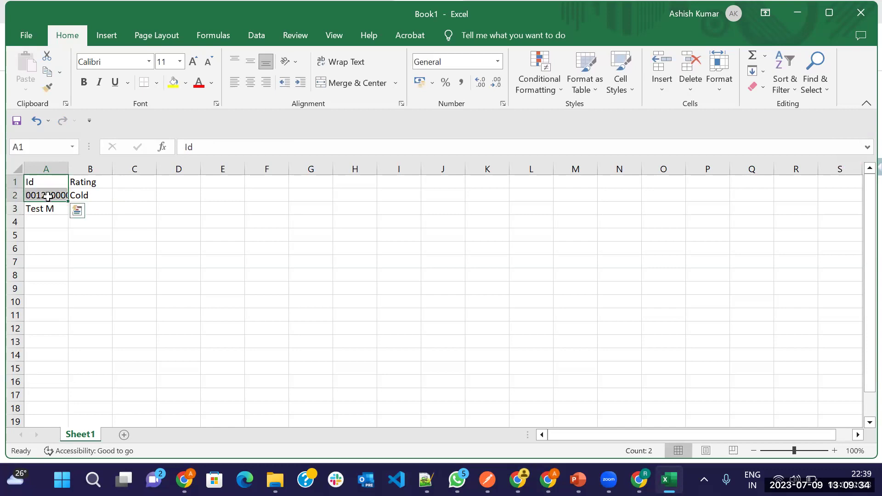
key(ctrl+c)
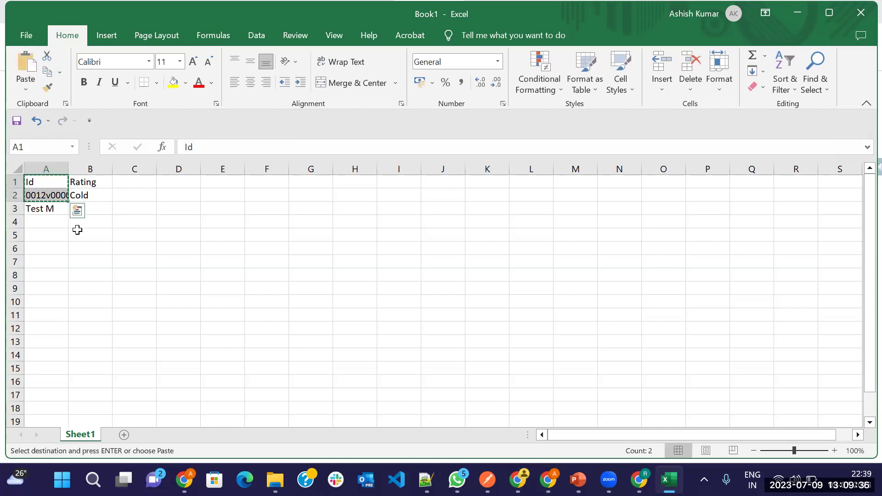
key(alt+Tab)
Paste the trimmed Id rows, rerun the 1-record delete, and inspect the MALFORMED_ID error
click(140, 168)
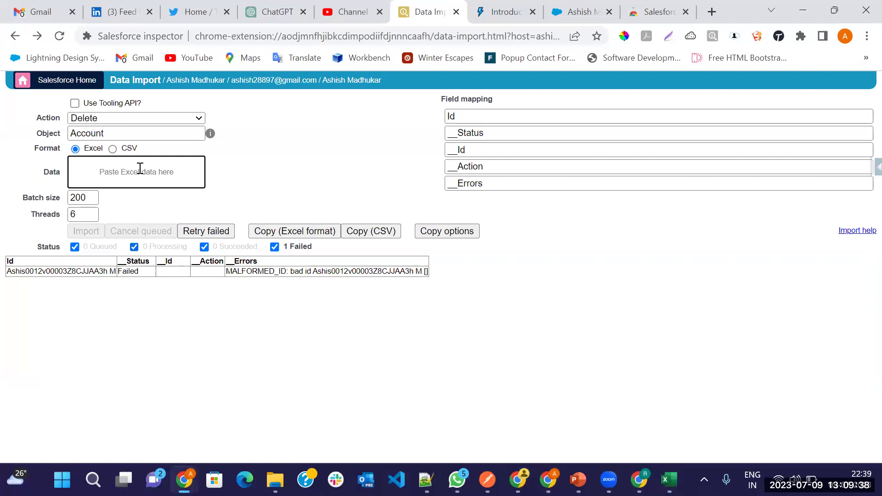
key(ctrl+v)
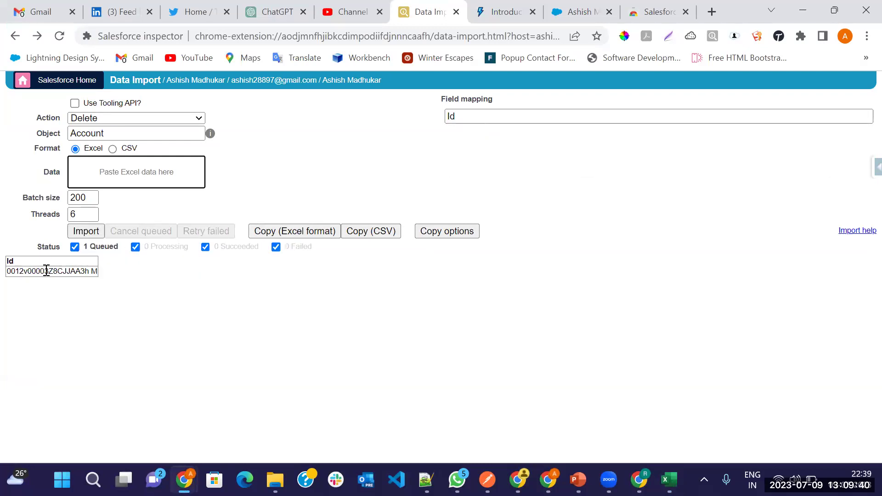
click(86, 231)
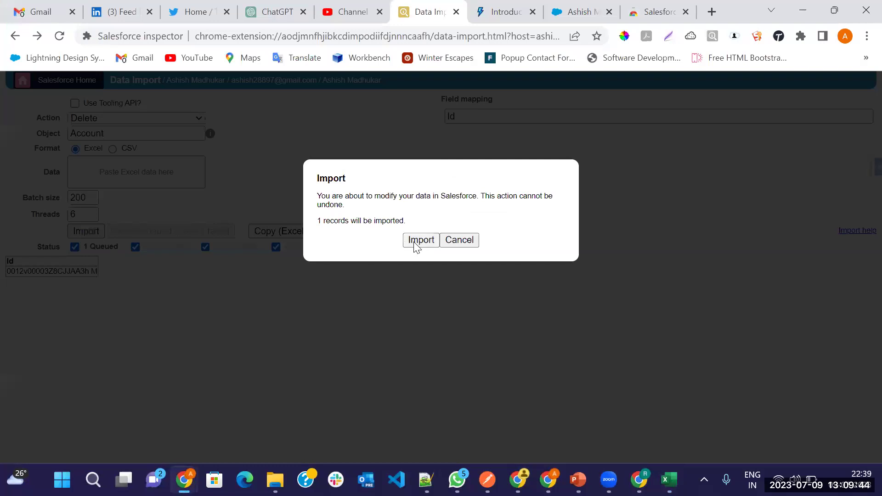
click(416, 244)
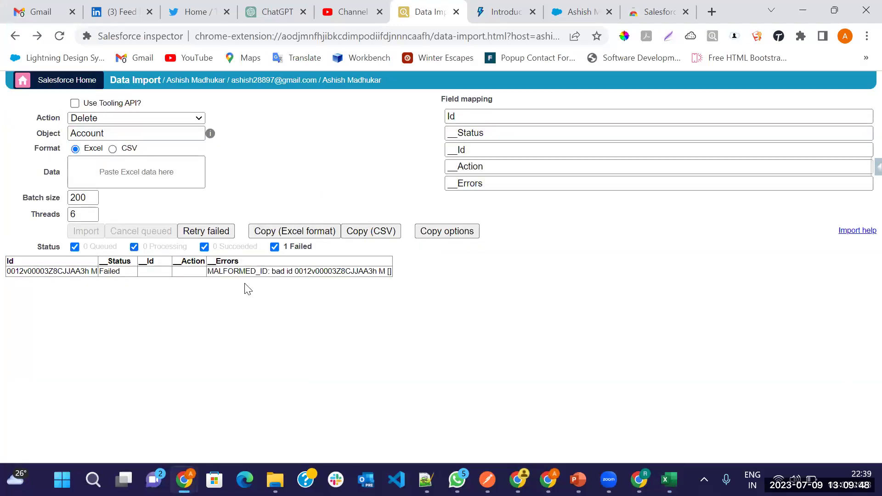
double_click(227, 271)
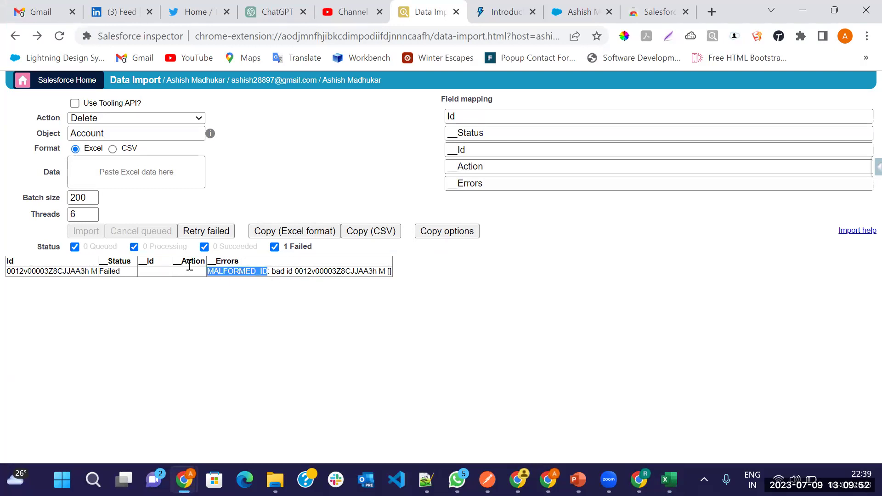
Paste the Id rows back into the Data Import data box
click(503, 115)
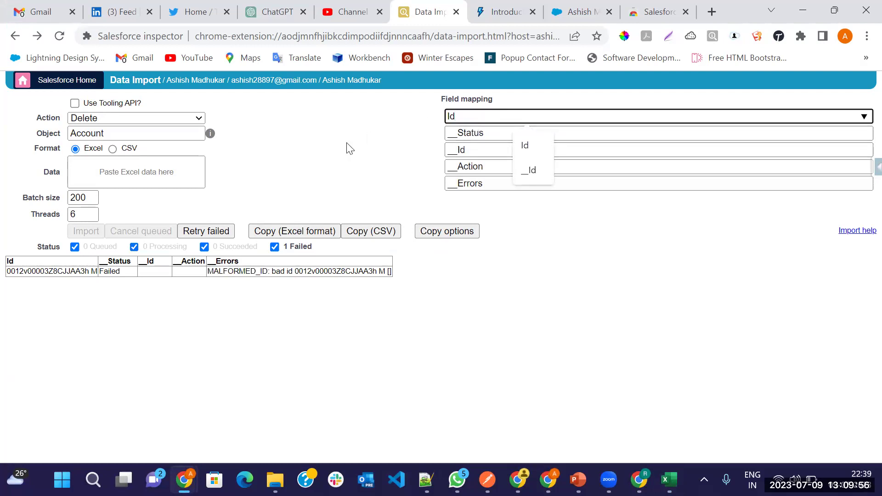
click(117, 183)
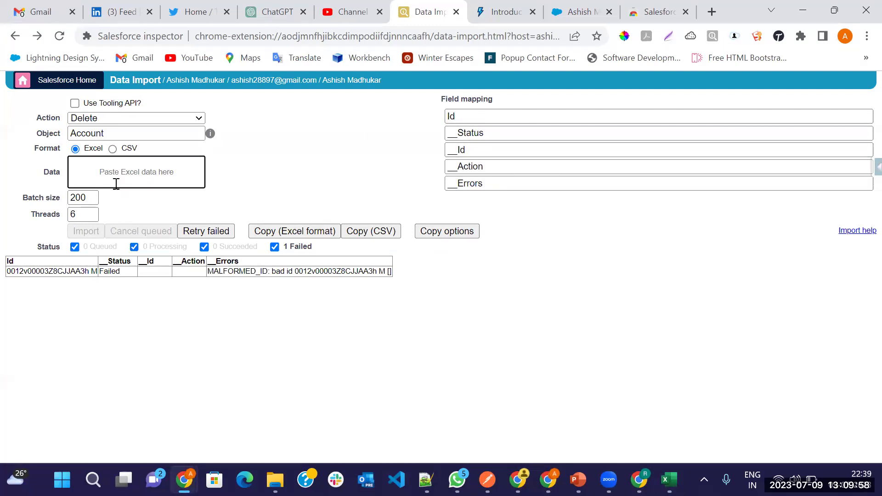
key(ctrl+v)
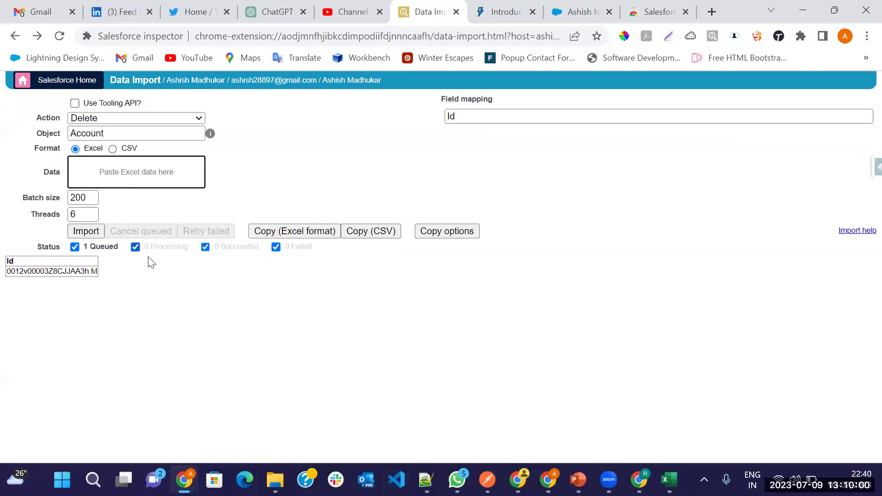
Reset the column's field mapping, trying __Id and Skip, finally mapping it to Id
click(480, 116)
click(526, 172)
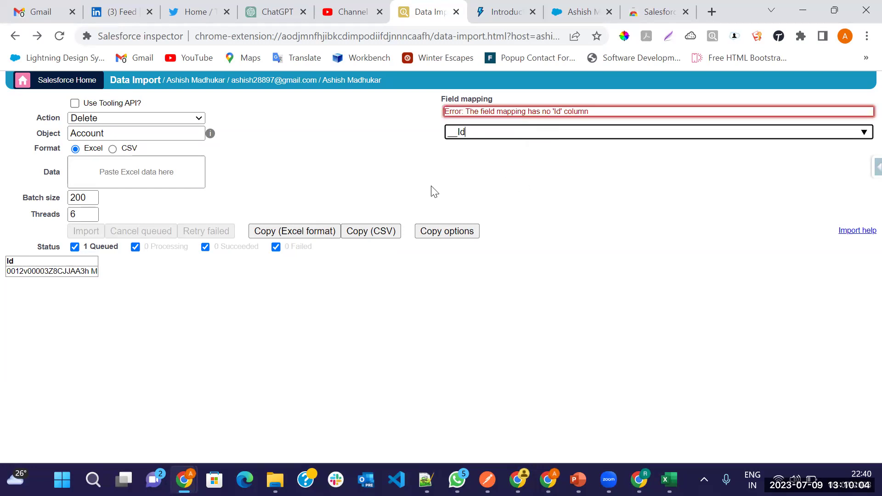
click(458, 170)
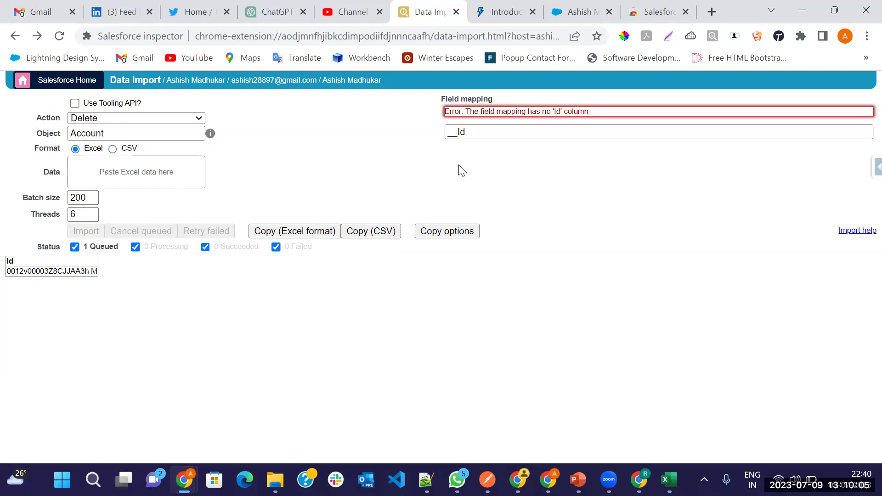
click(504, 131)
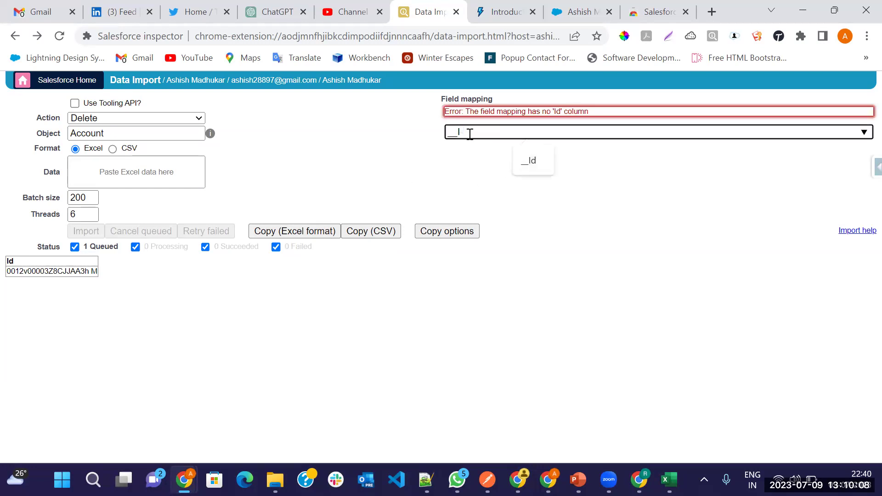
key(BackSpace)
key(BackSpace)
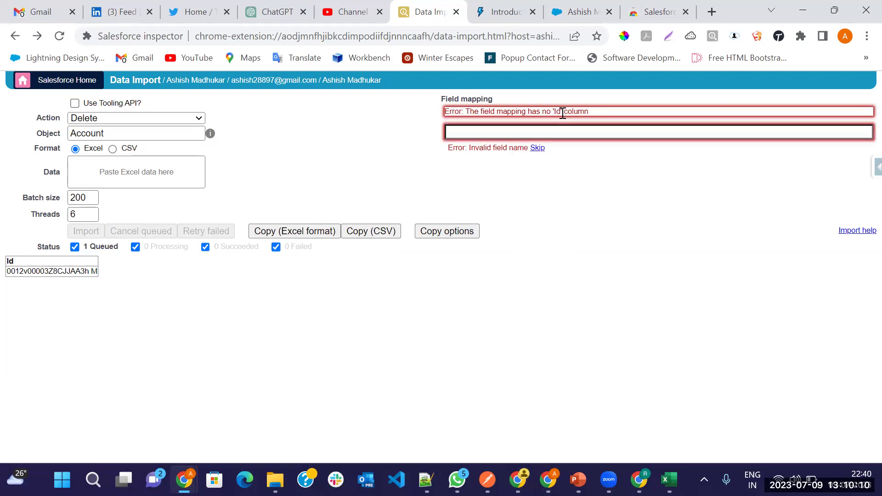
click(535, 148)
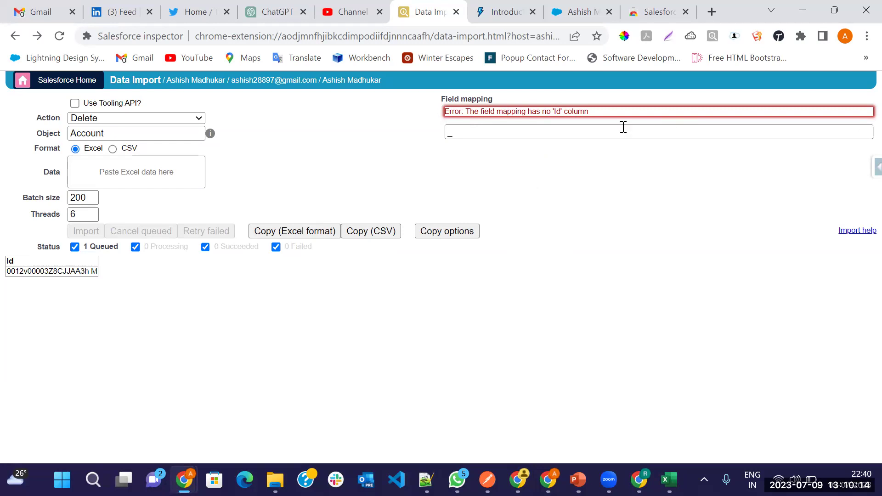
click(550, 134)
key(BackSpace)
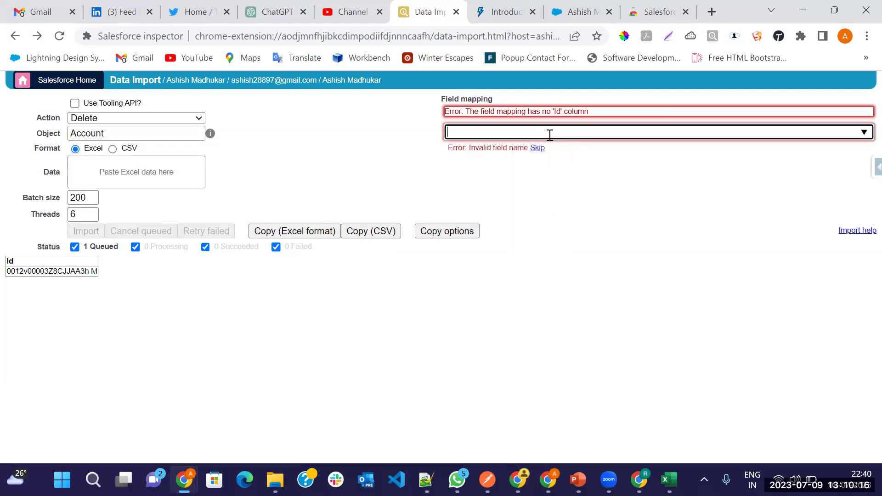
text(Id)
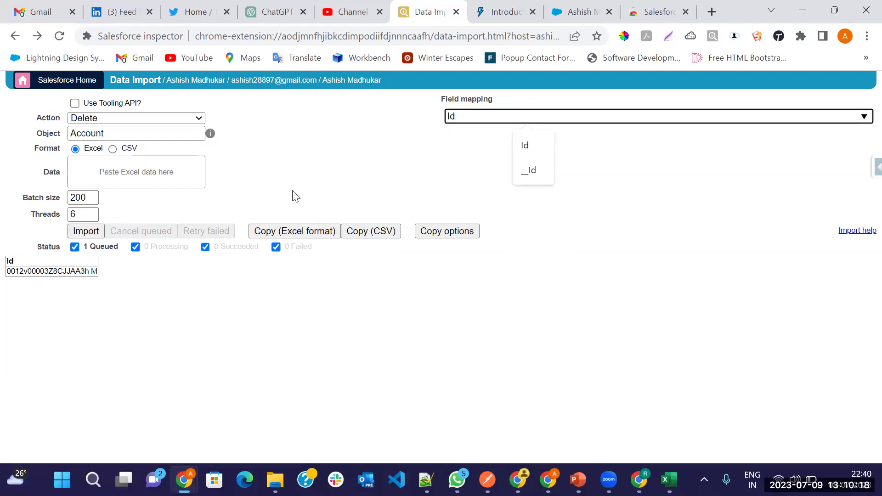
click(525, 145)
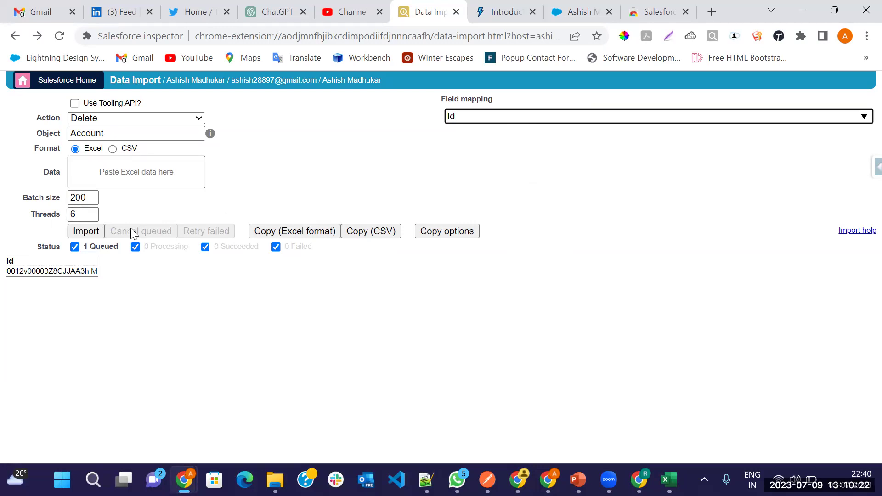
click(103, 175)
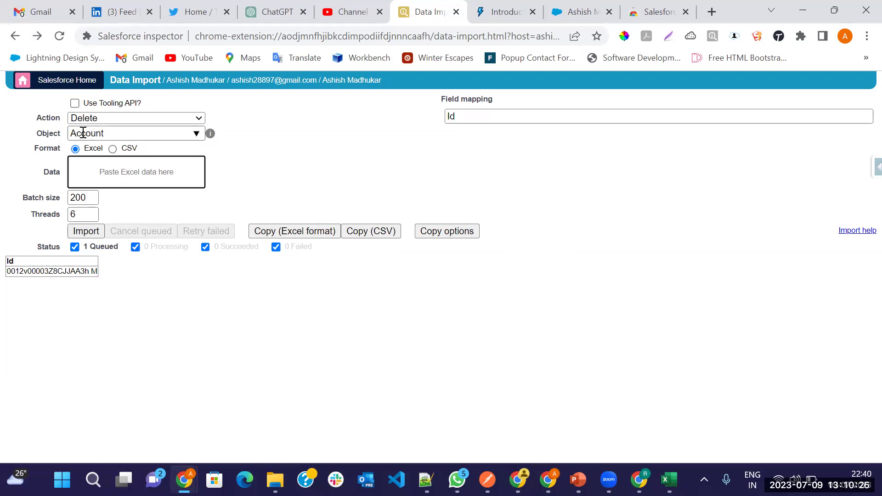